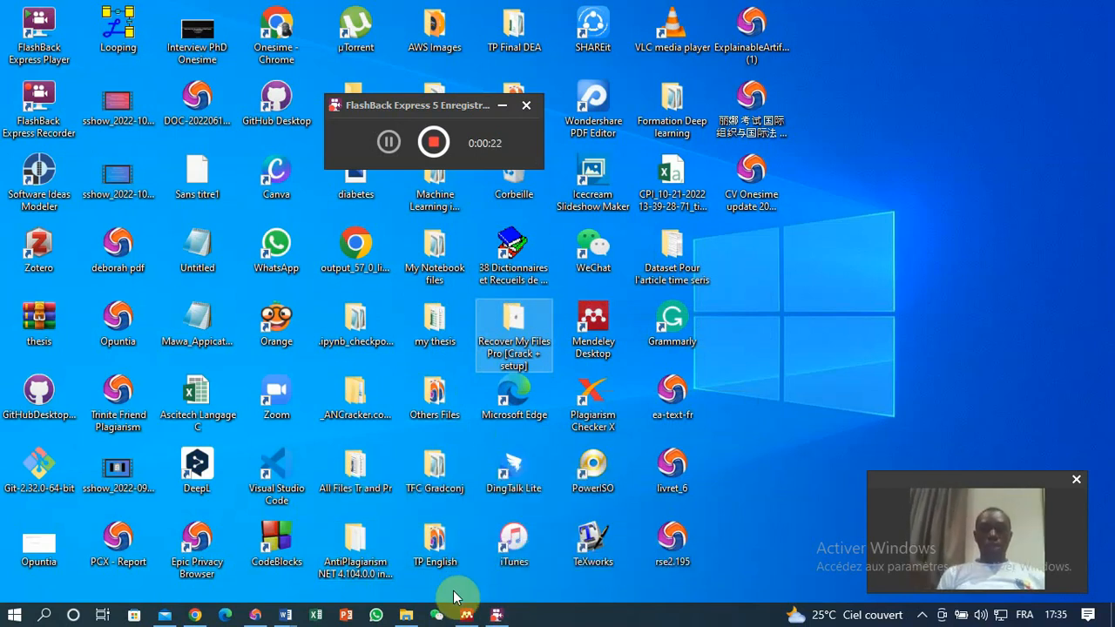
Open the browser and view the Mendeley Reference Manager for Desktop download page.
mouse_move(468, 615)
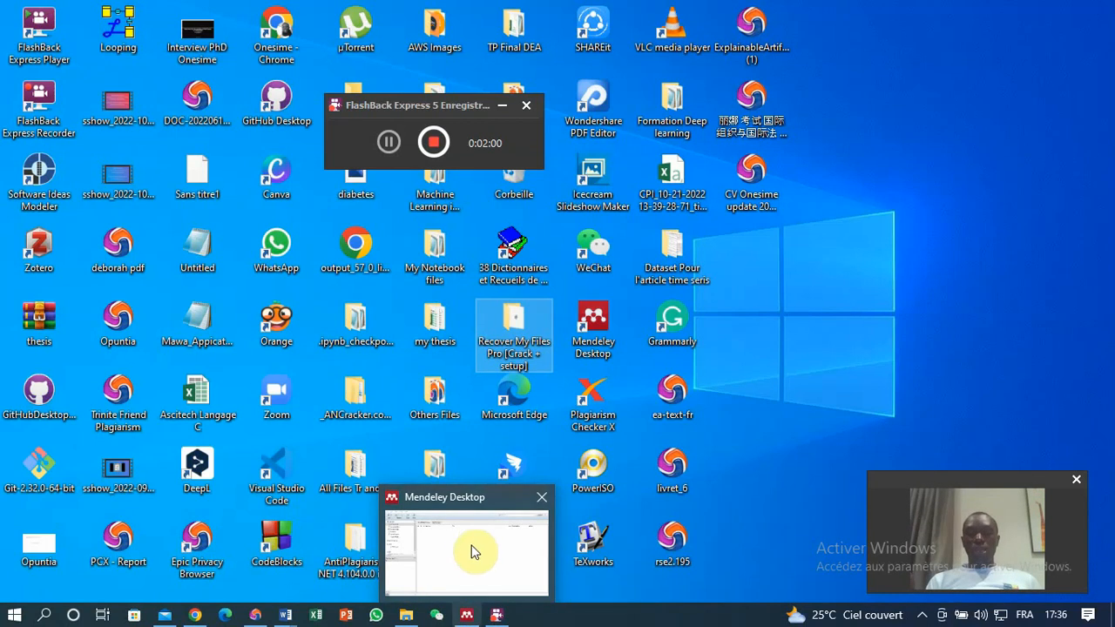
mouse_move(492, 553)
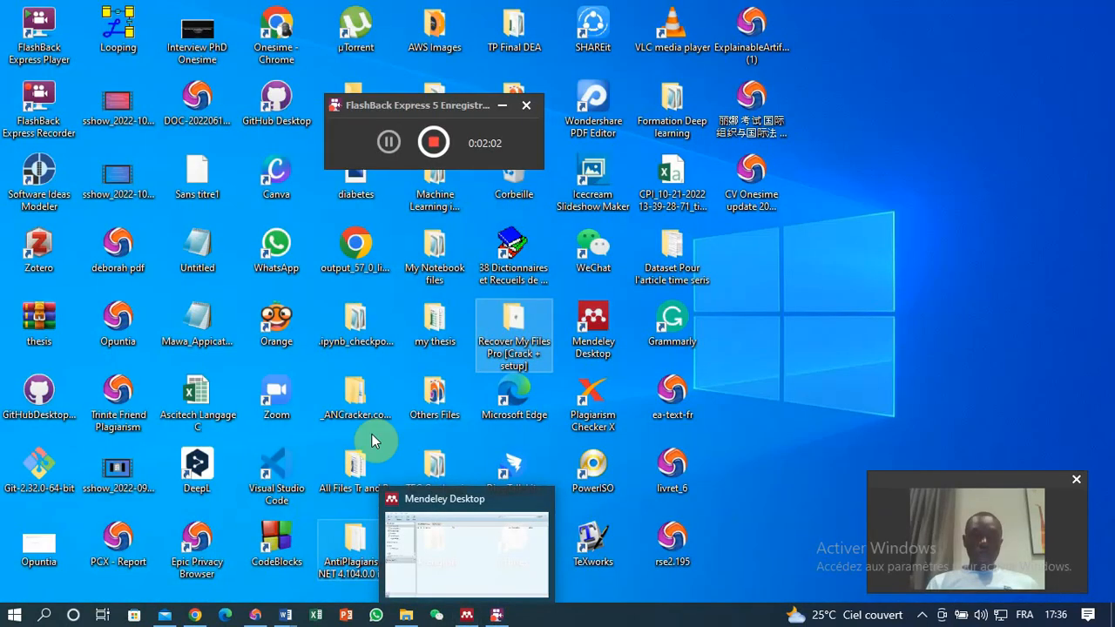
click(255, 615)
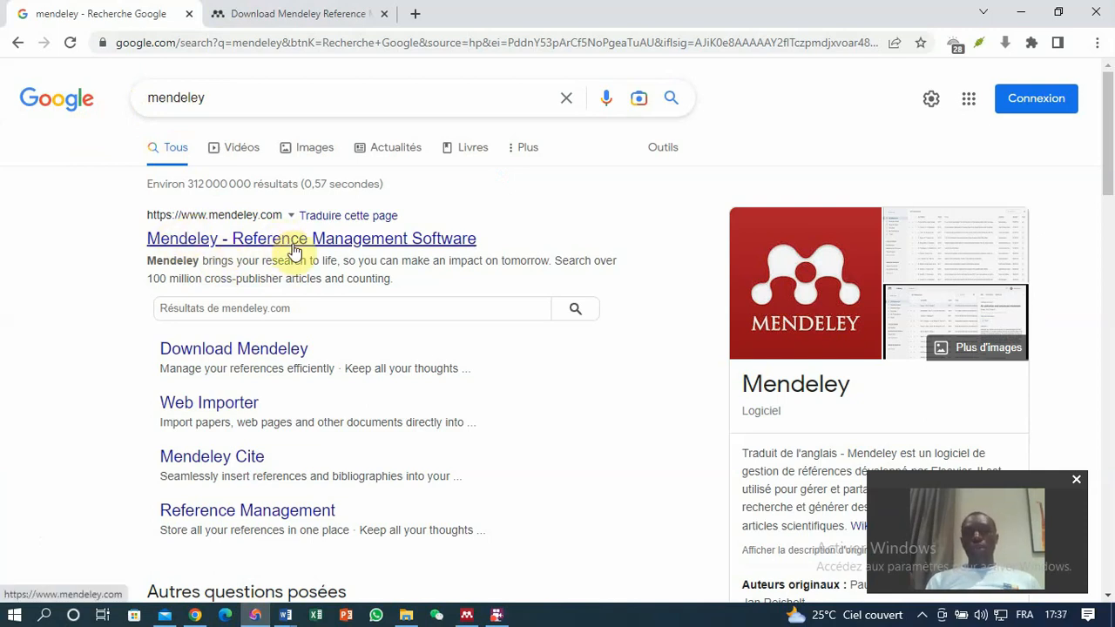
click(300, 11)
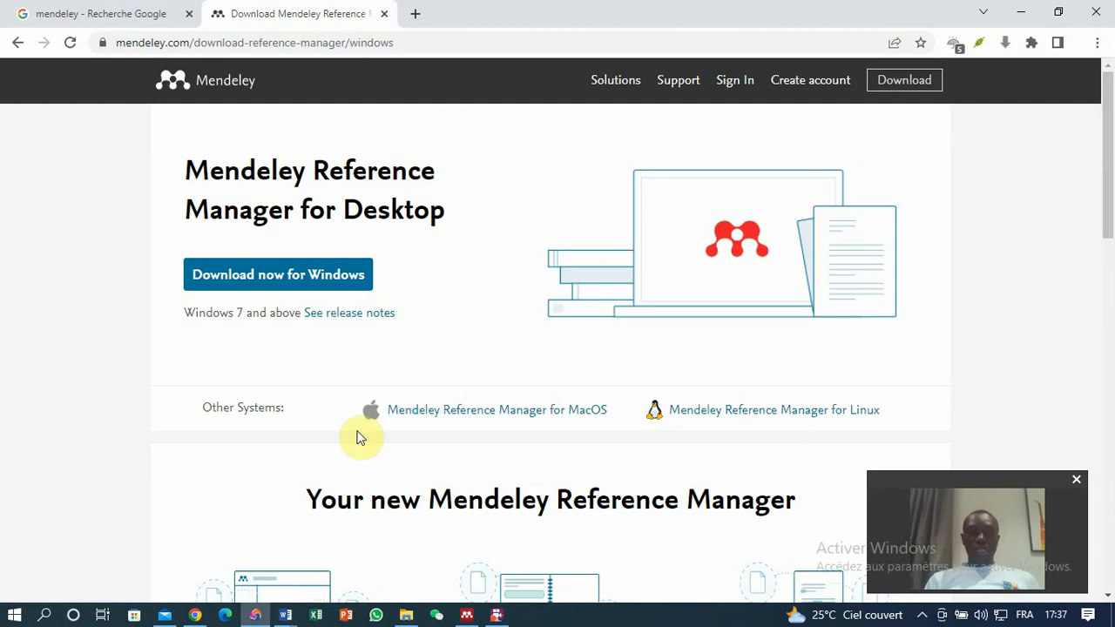
Bring up Mendeley Desktop, then the Word document's References tab showing the Mendeley Cite-O-Matic tools.
mouse_move(472, 618)
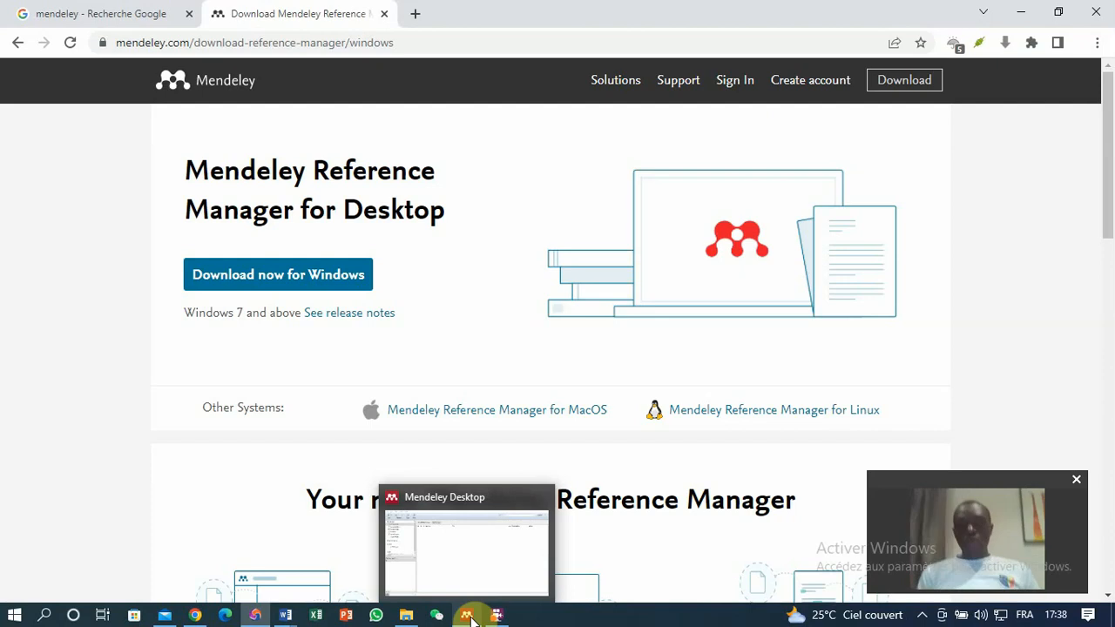
click(468, 614)
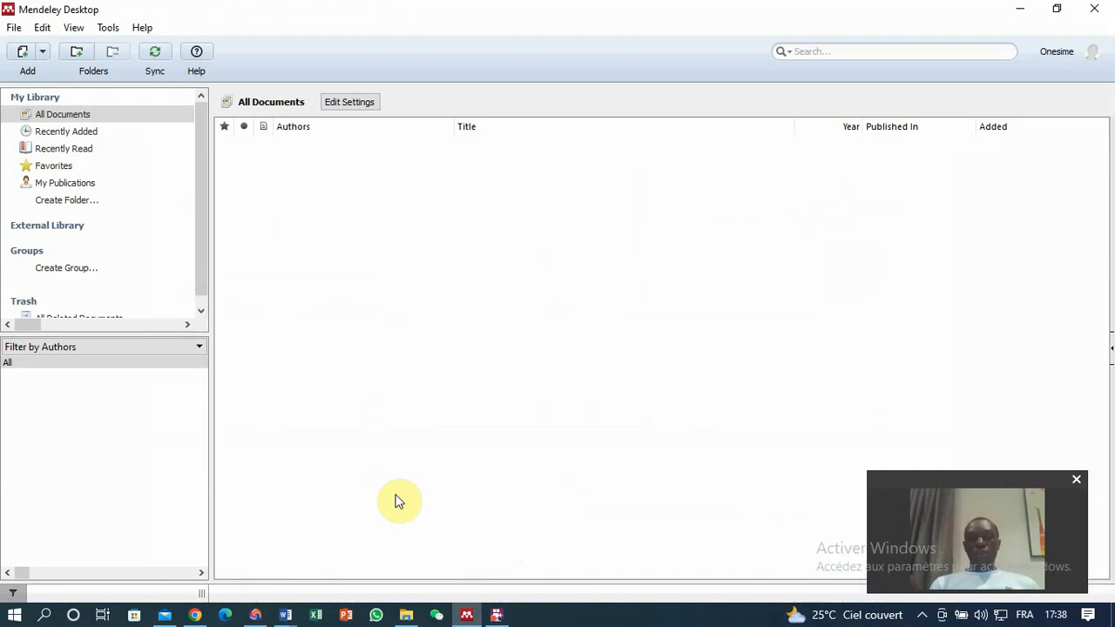
click(286, 614)
click(383, 555)
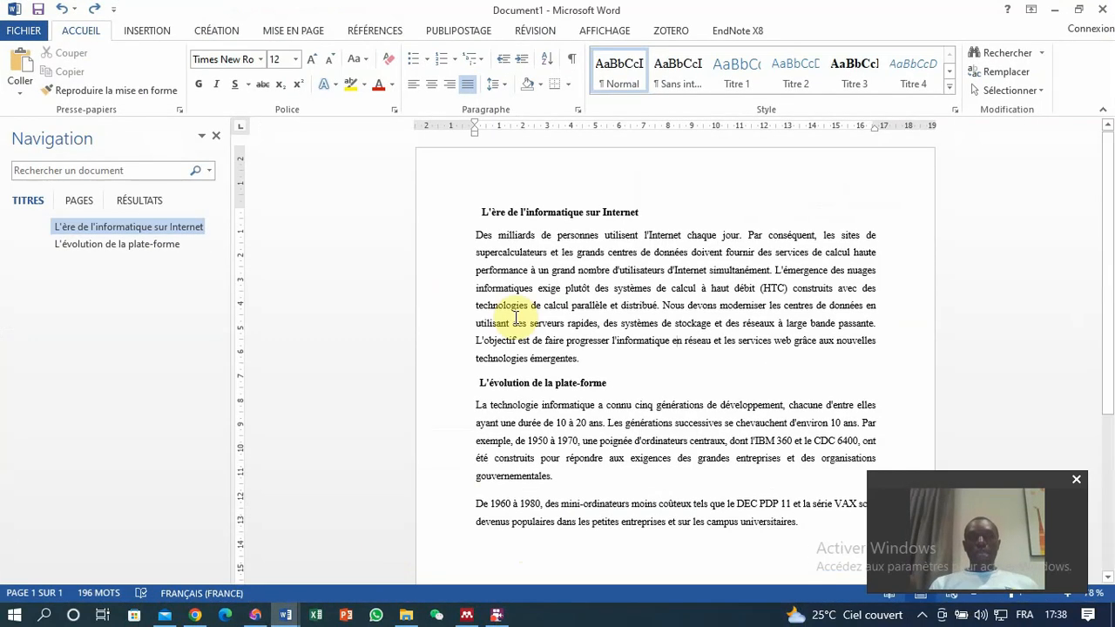
click(372, 32)
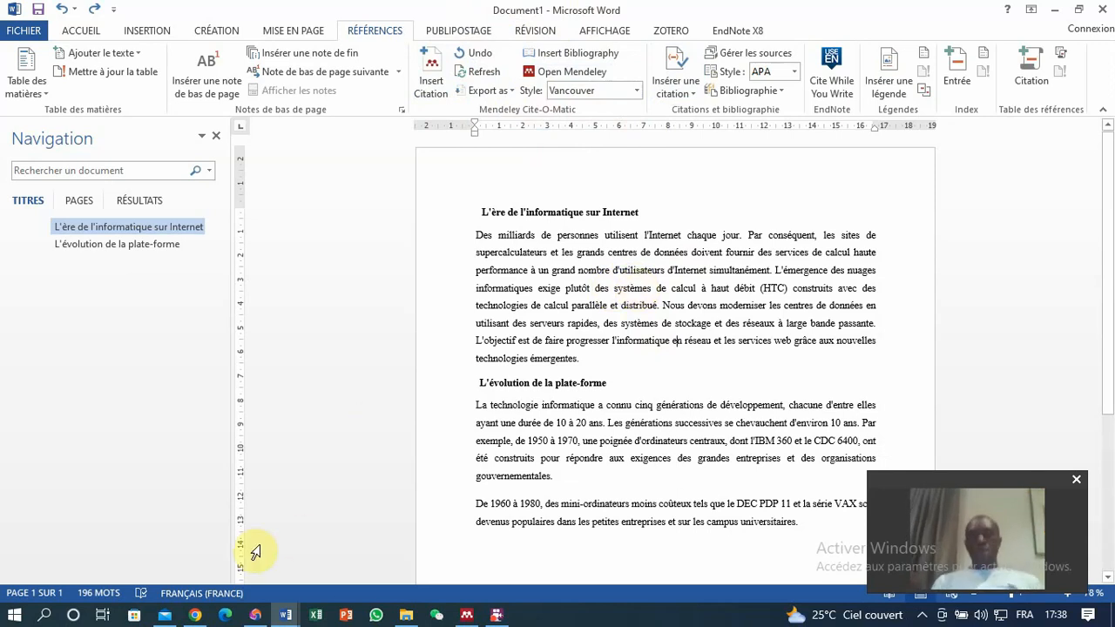
In Mendeley Desktop, start adding files and browse to the BMC folder inside Cells image machine learning on drive E.
click(195, 615)
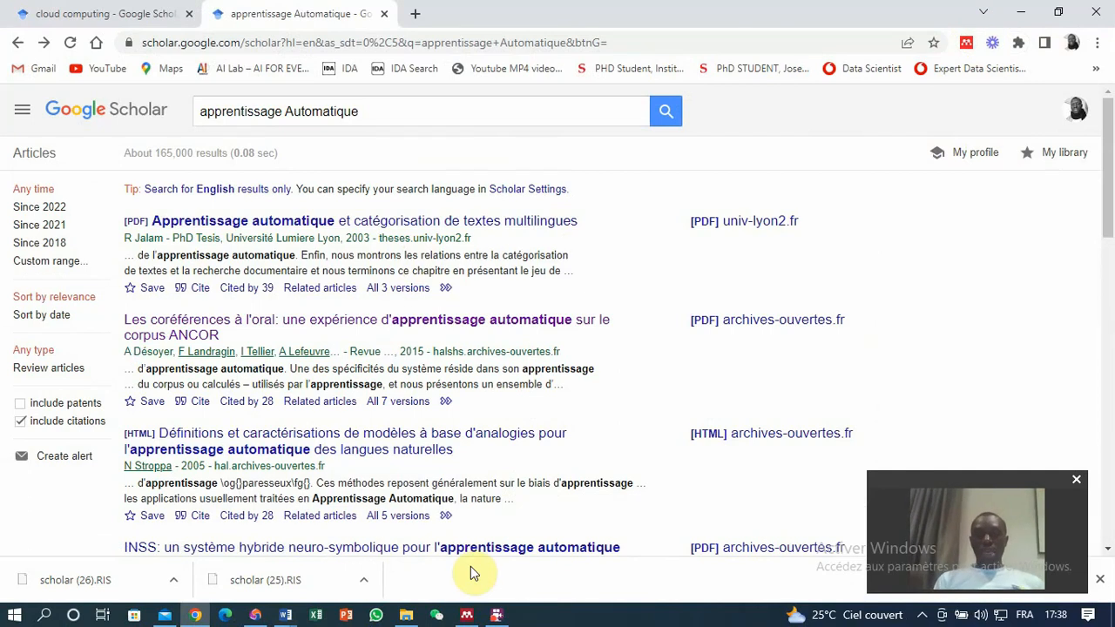
click(466, 615)
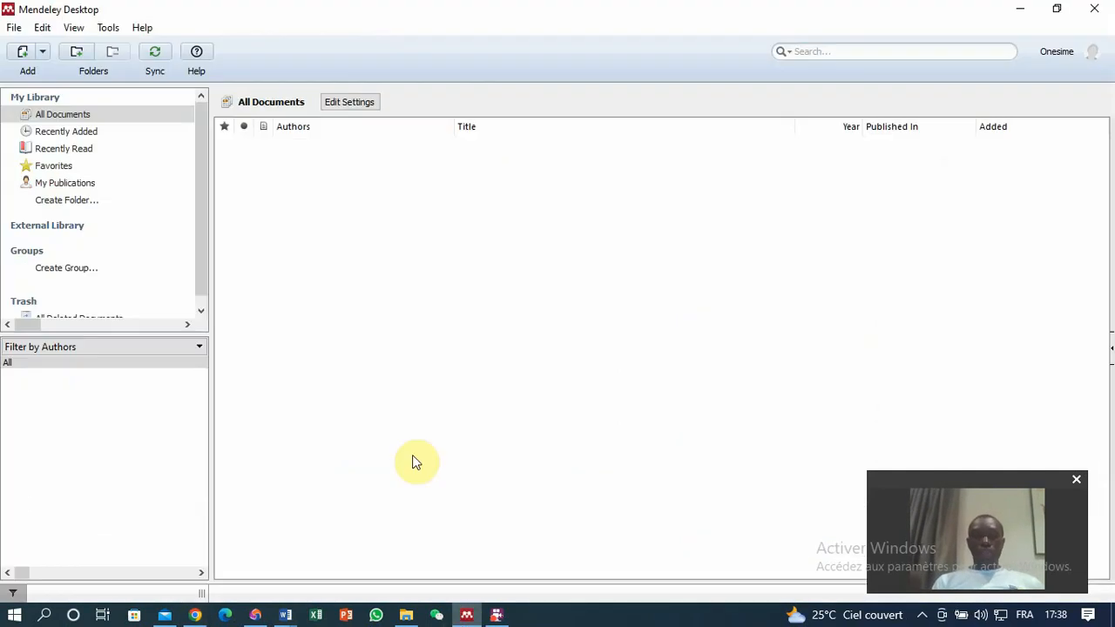
click(15, 29)
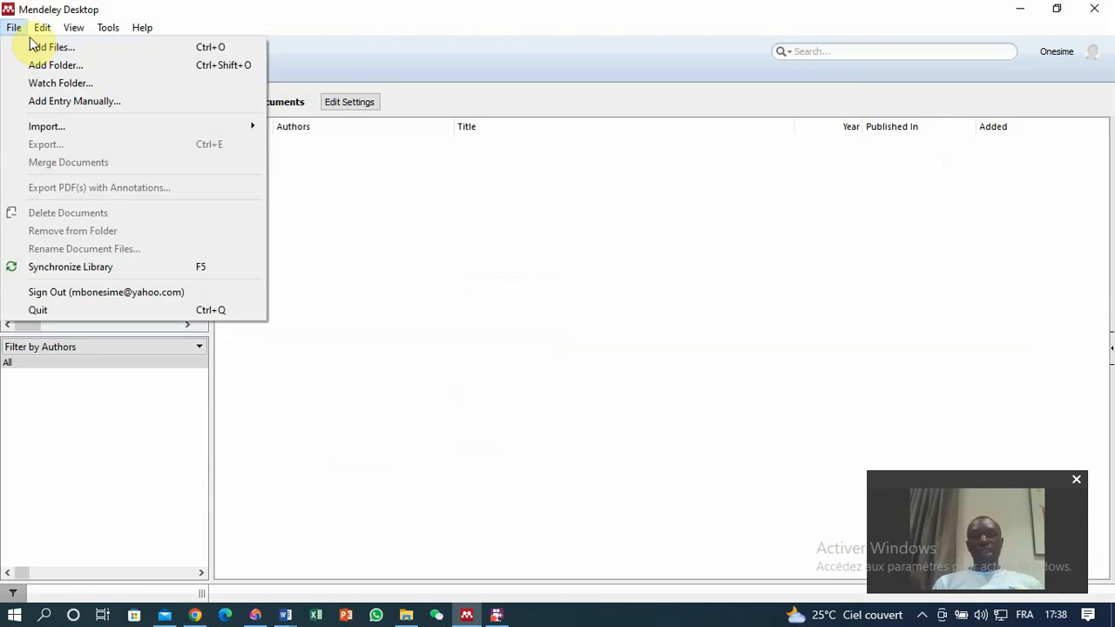
click(43, 47)
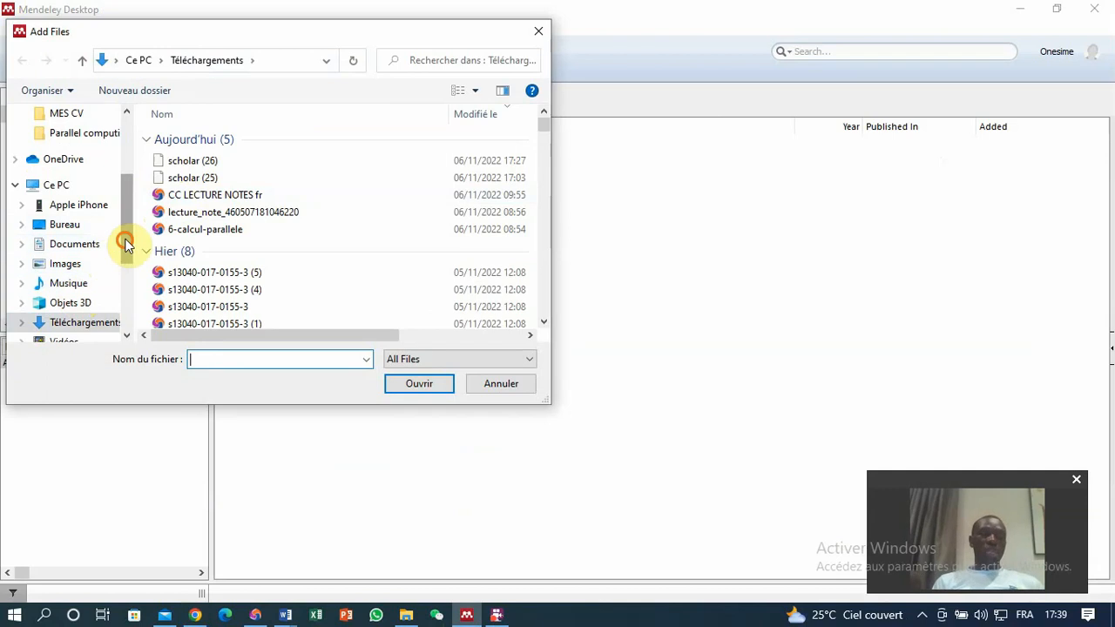
drag(125, 244, 124, 278)
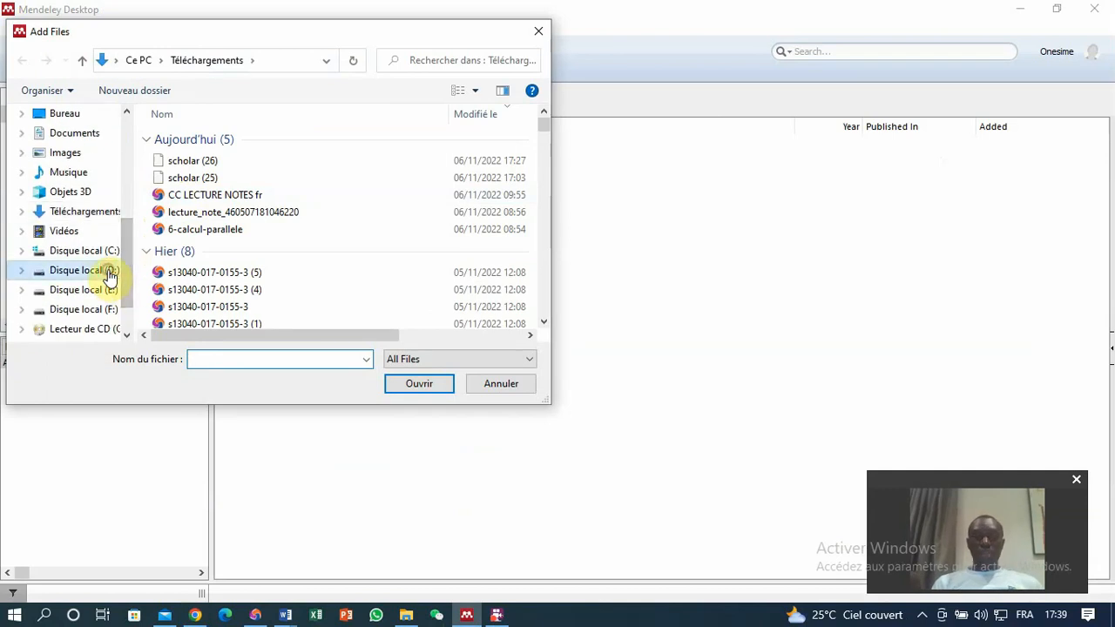
click(109, 275)
click(87, 295)
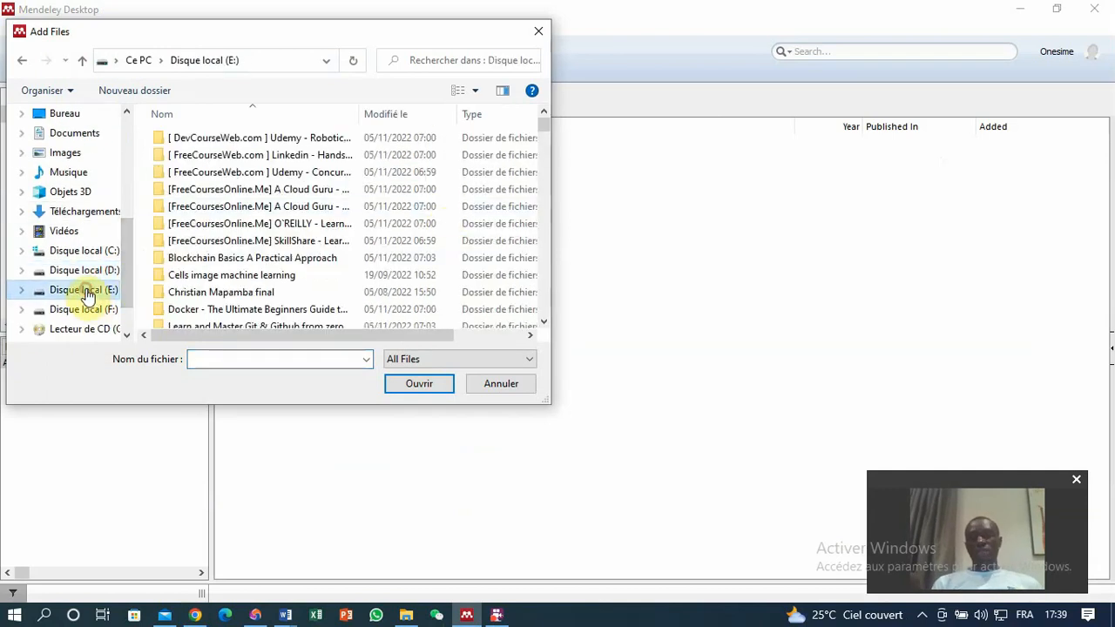
click(219, 277)
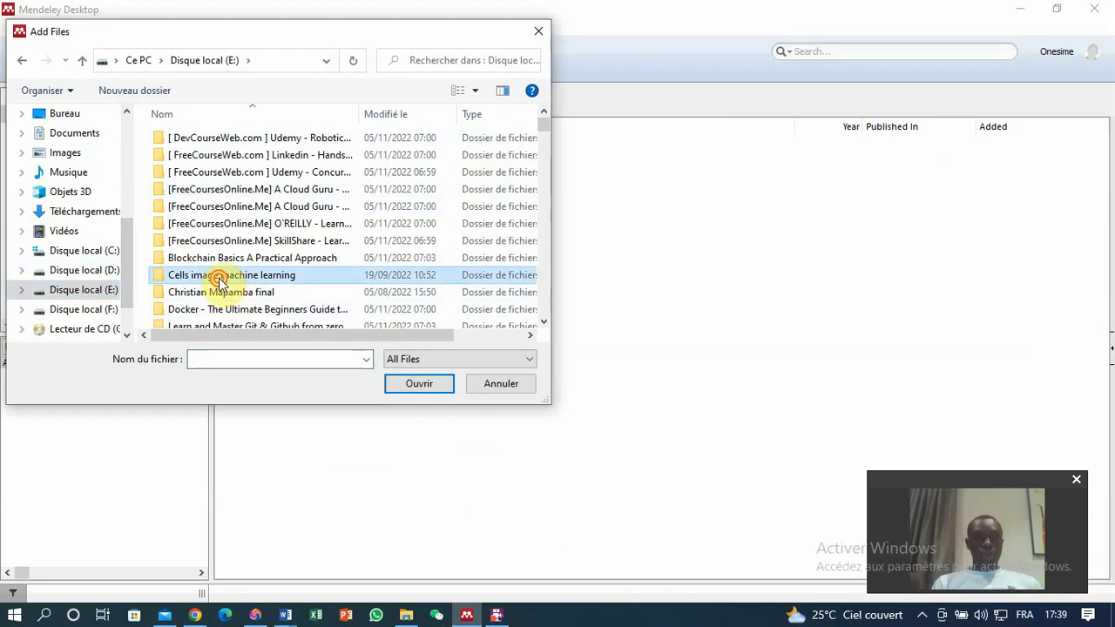
double_click(219, 277)
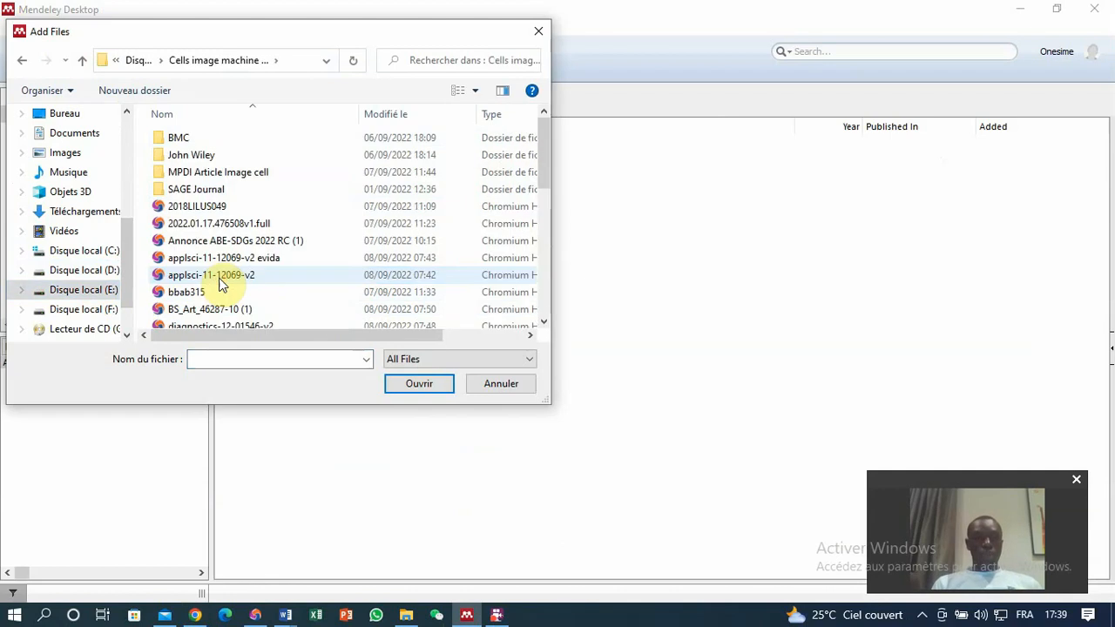
double_click(191, 145)
Select the PDFs Select 1 through Select 6 in the BMC folder and add them to the library.
click(193, 225)
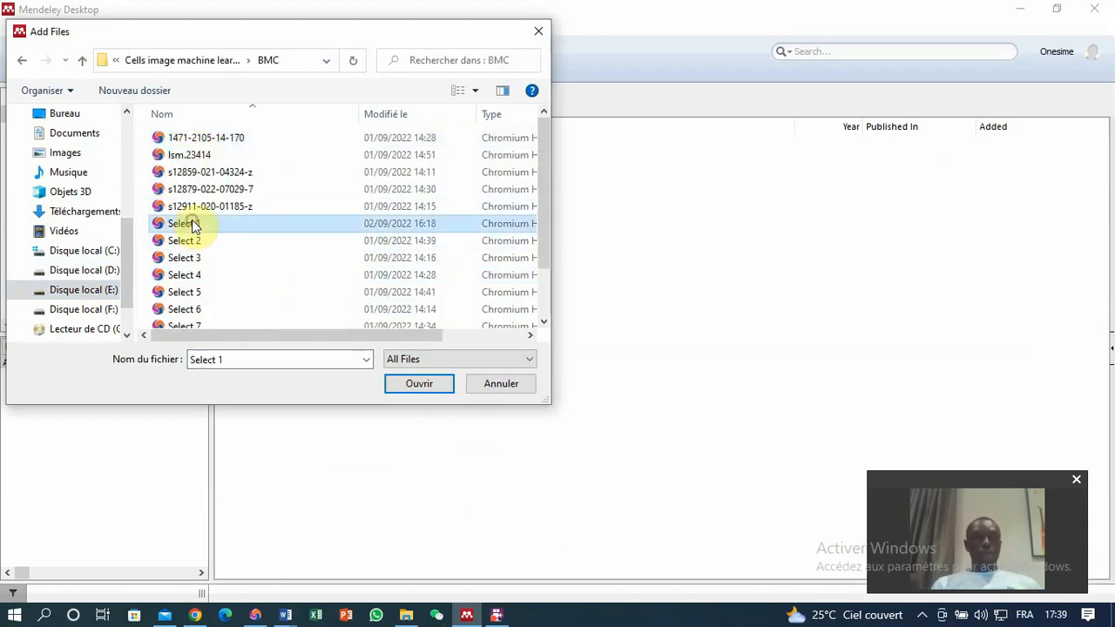
ctrl+click(193, 311)
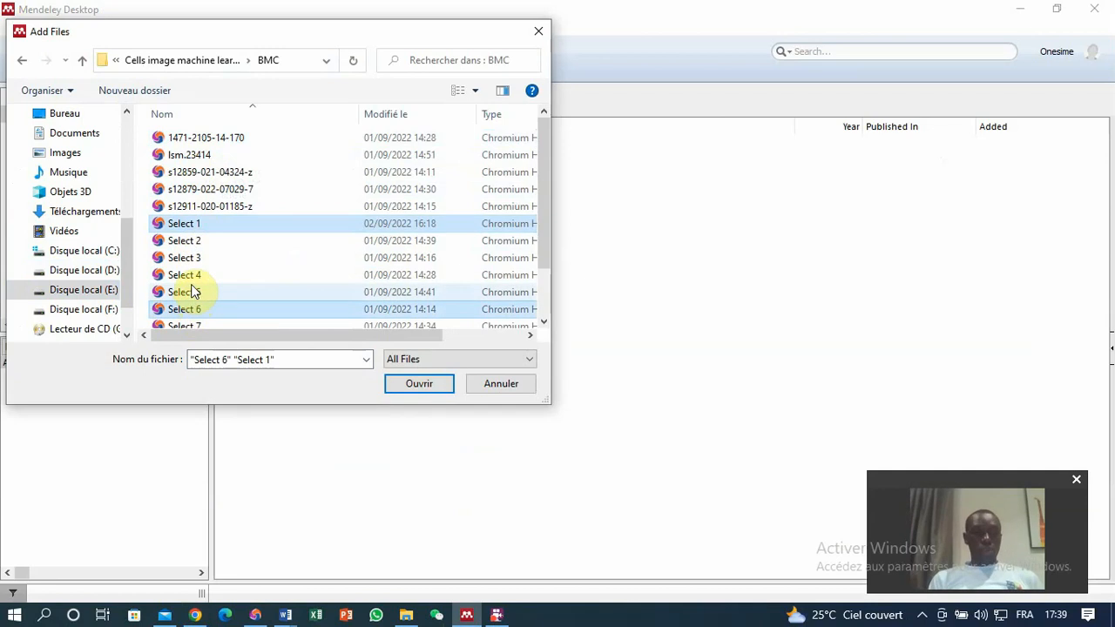
shift+click(190, 325)
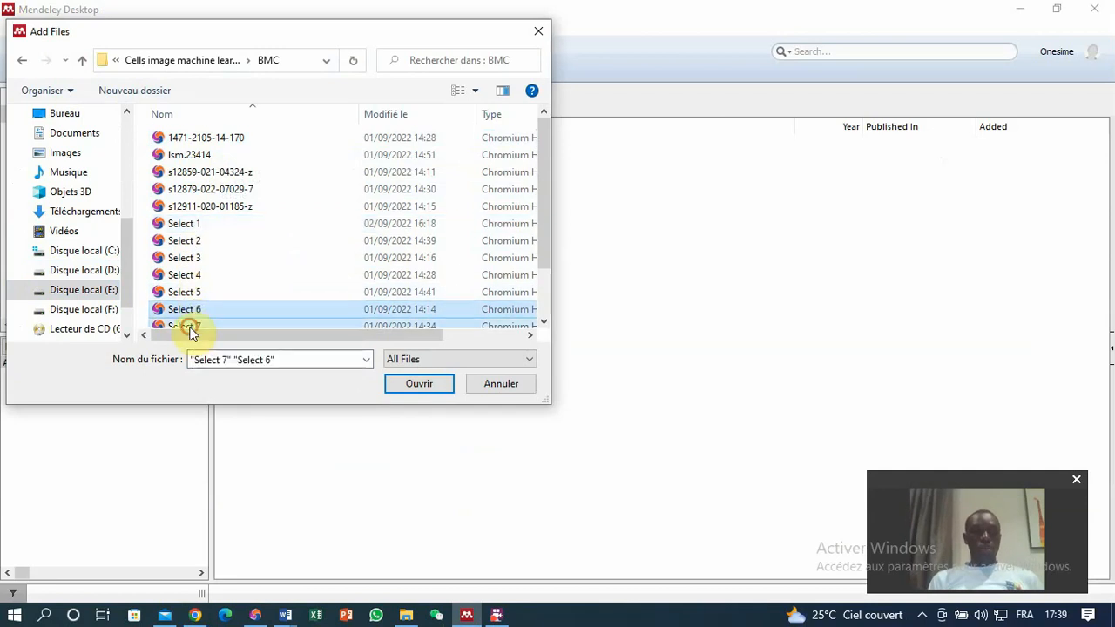
shift+click(192, 217)
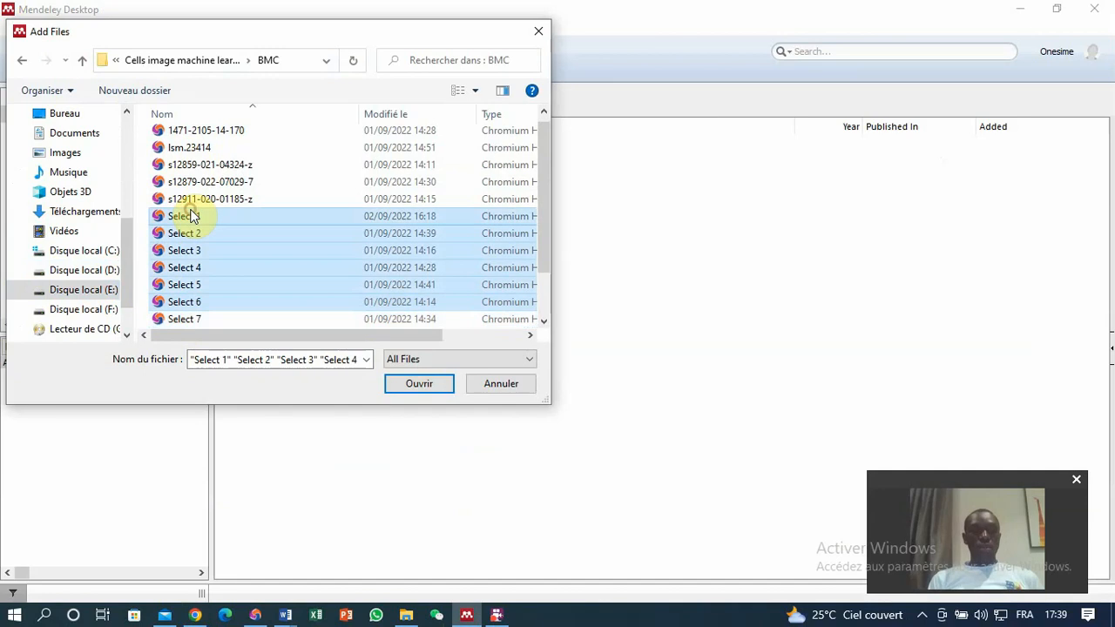
click(420, 383)
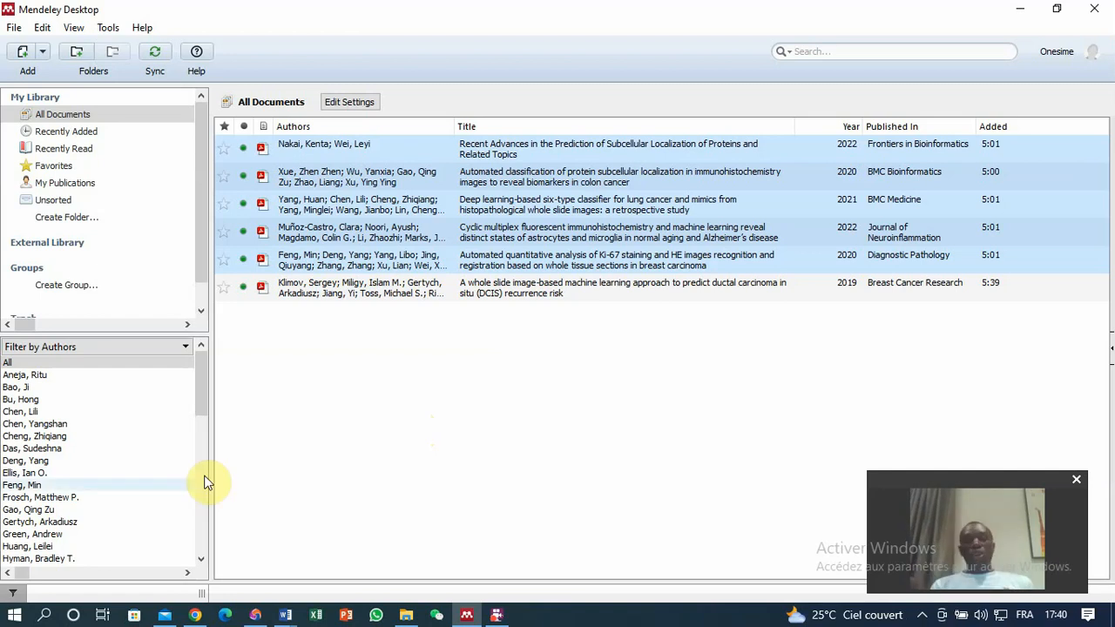
In the Google Scholar results, export the citation of the INSS neuro-symbolic system result in RefMan format.
click(196, 616)
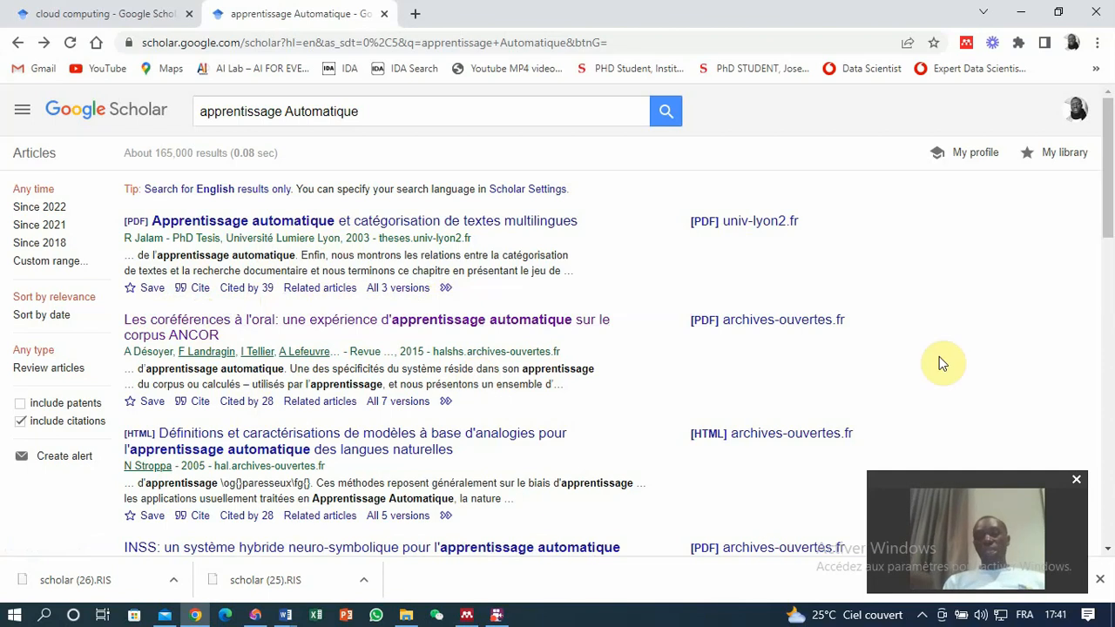
click(504, 614)
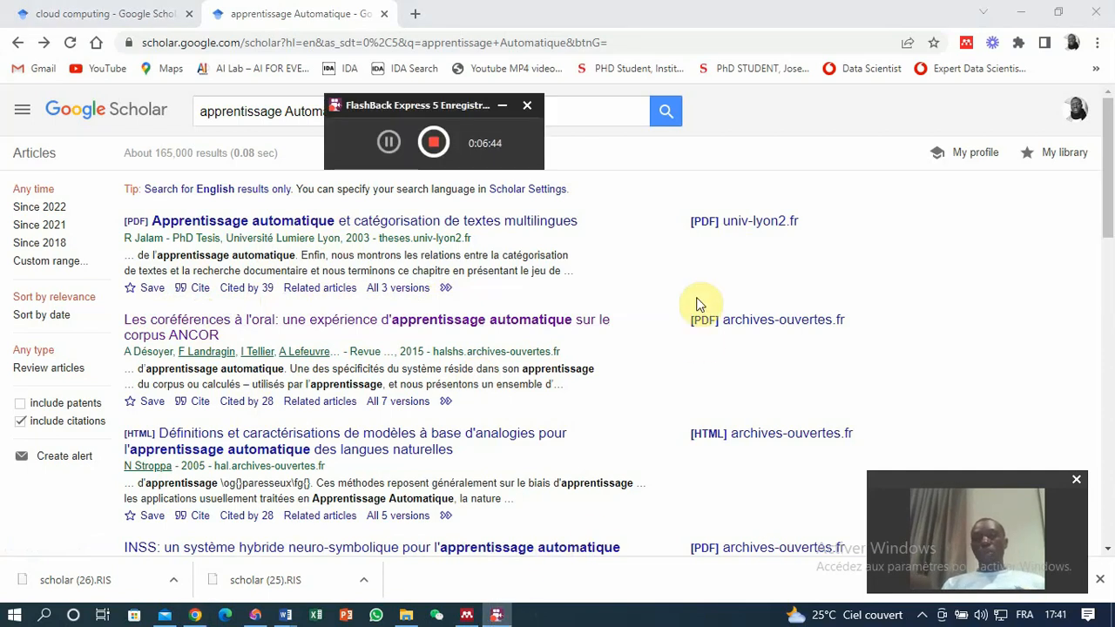
click(820, 216)
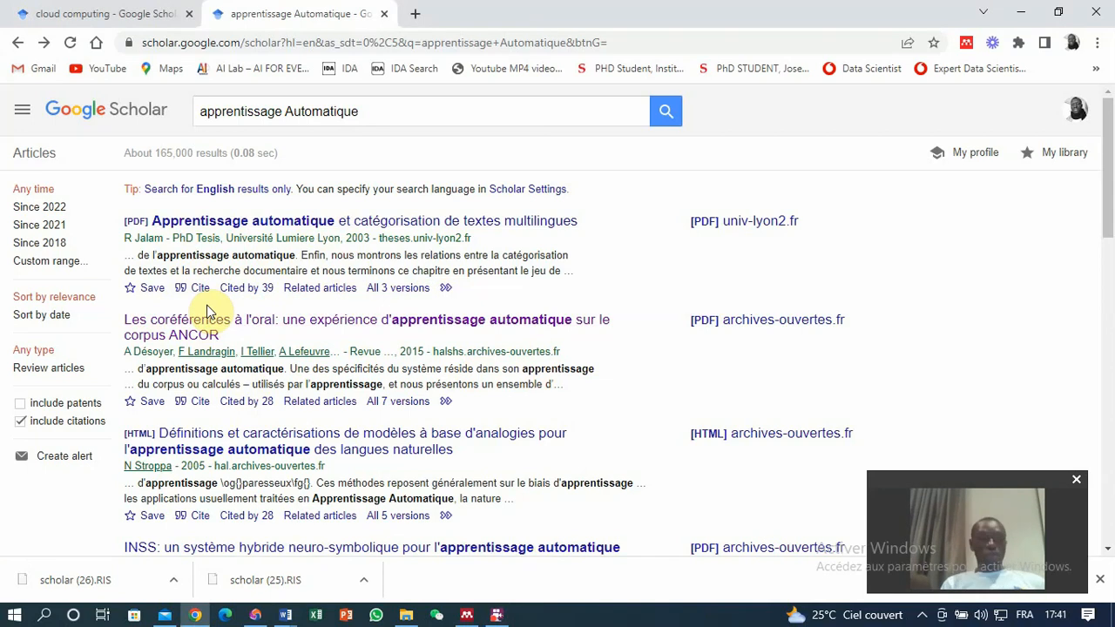
scroll(1104, 226, down, 3)
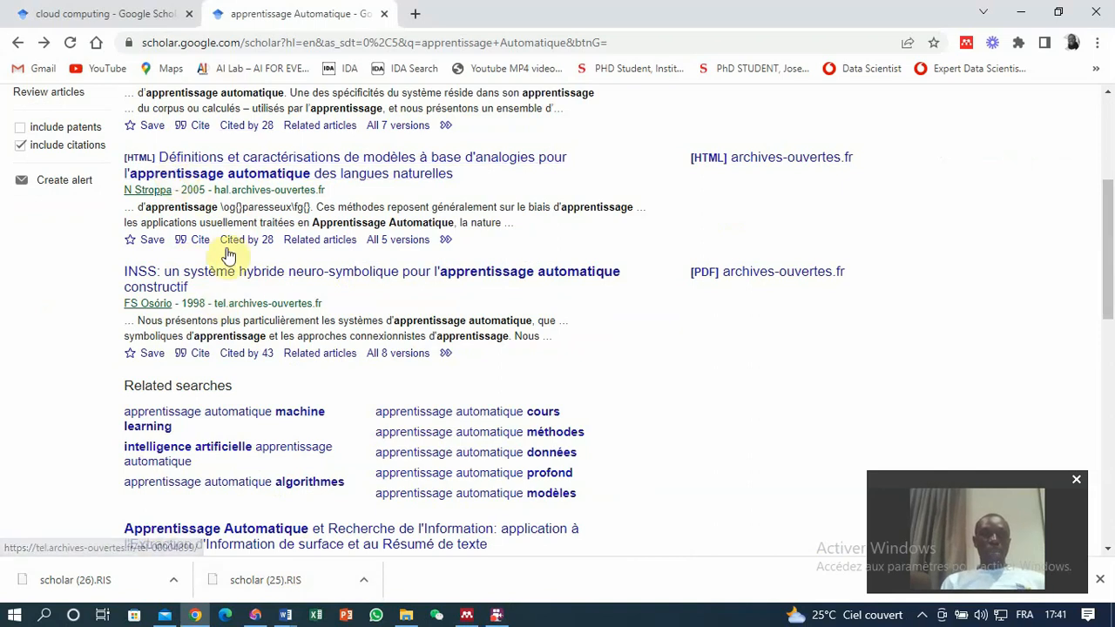
click(199, 357)
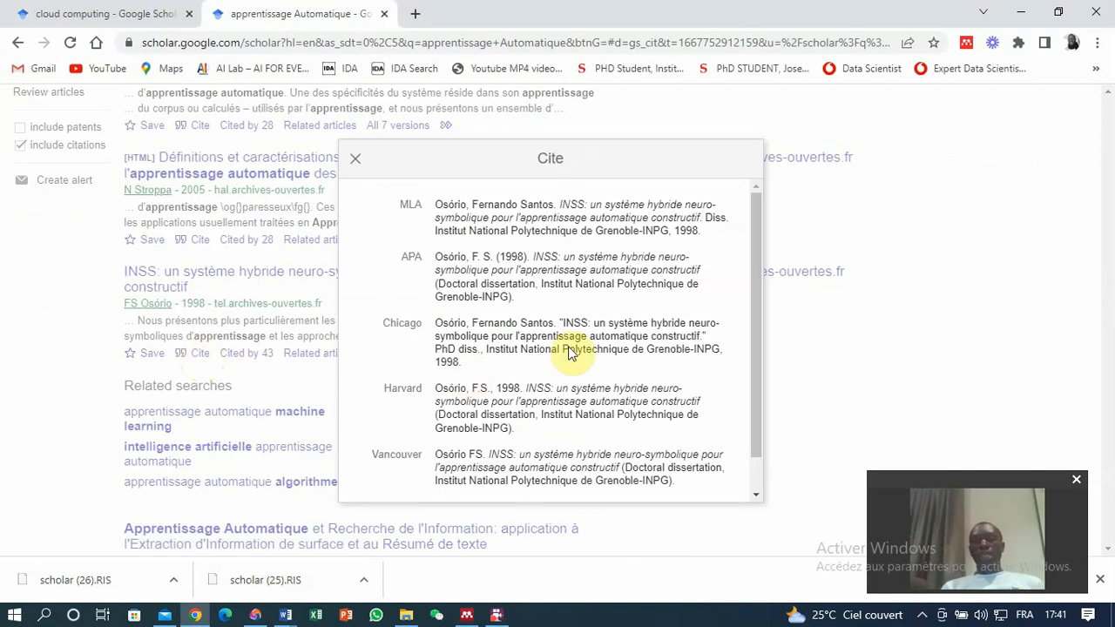
drag(756, 262, 758, 391)
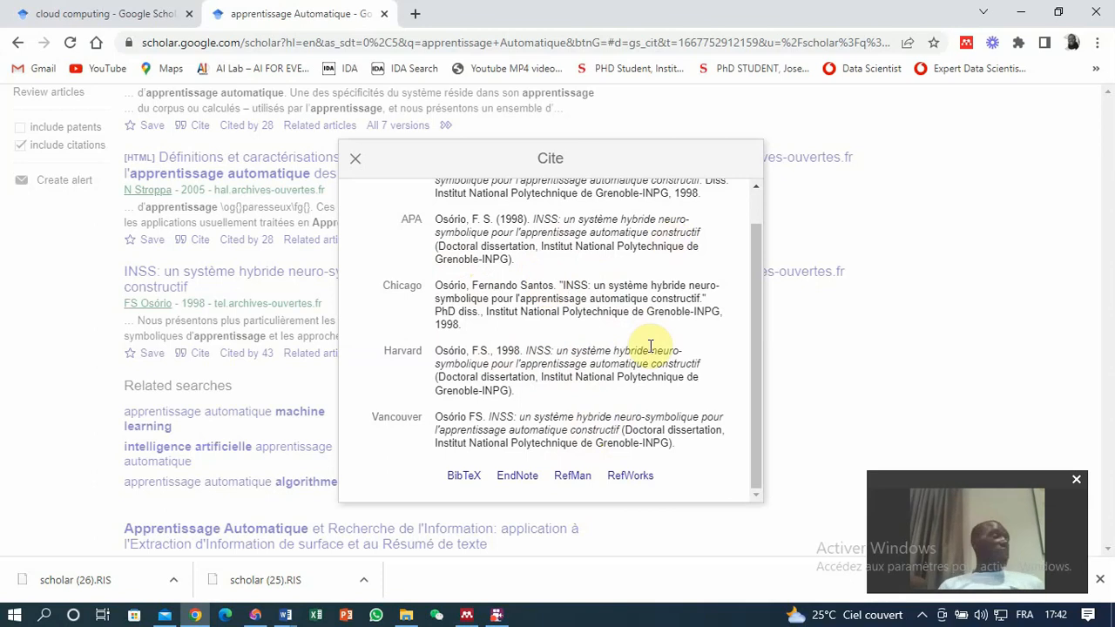
click(573, 479)
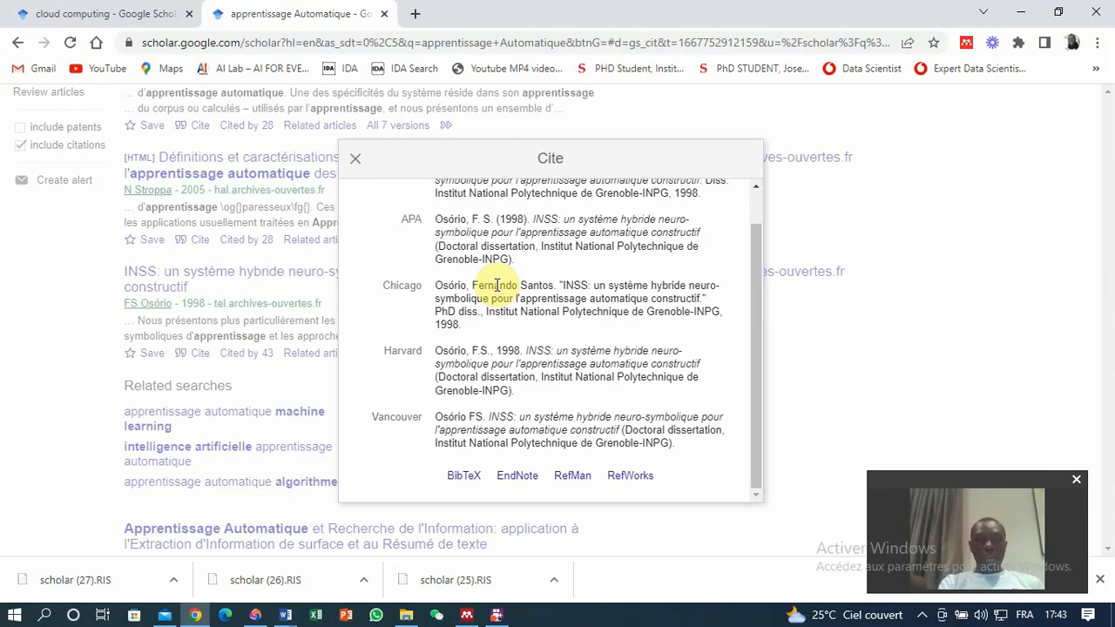
click(355, 157)
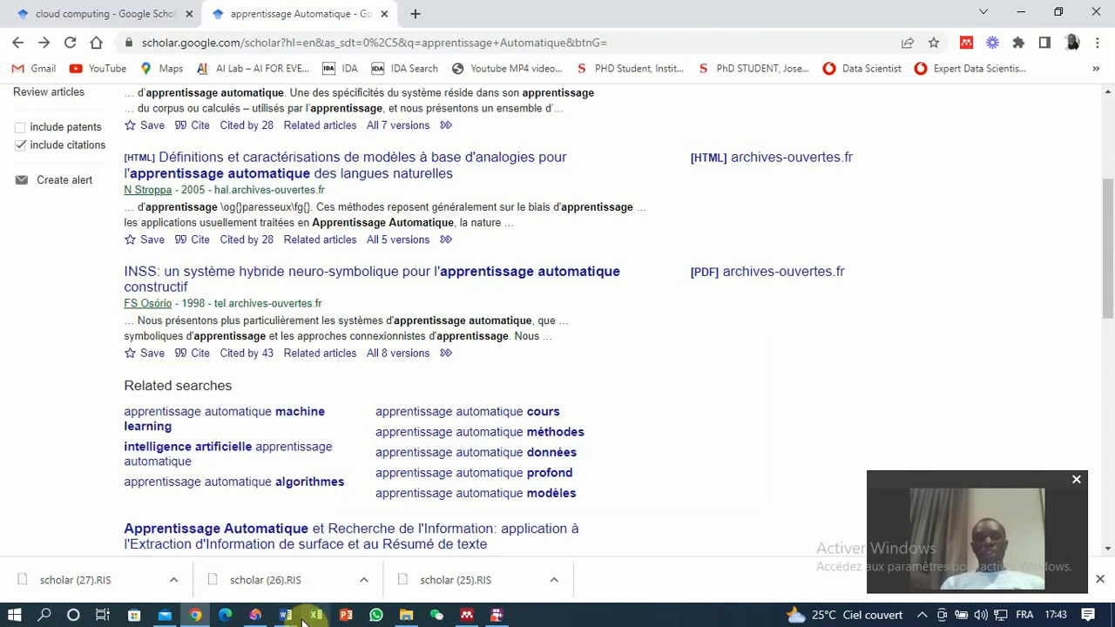
Import the downloaded scholar (27) RIS file from Téléchargements into the Mendeley library.
click(469, 616)
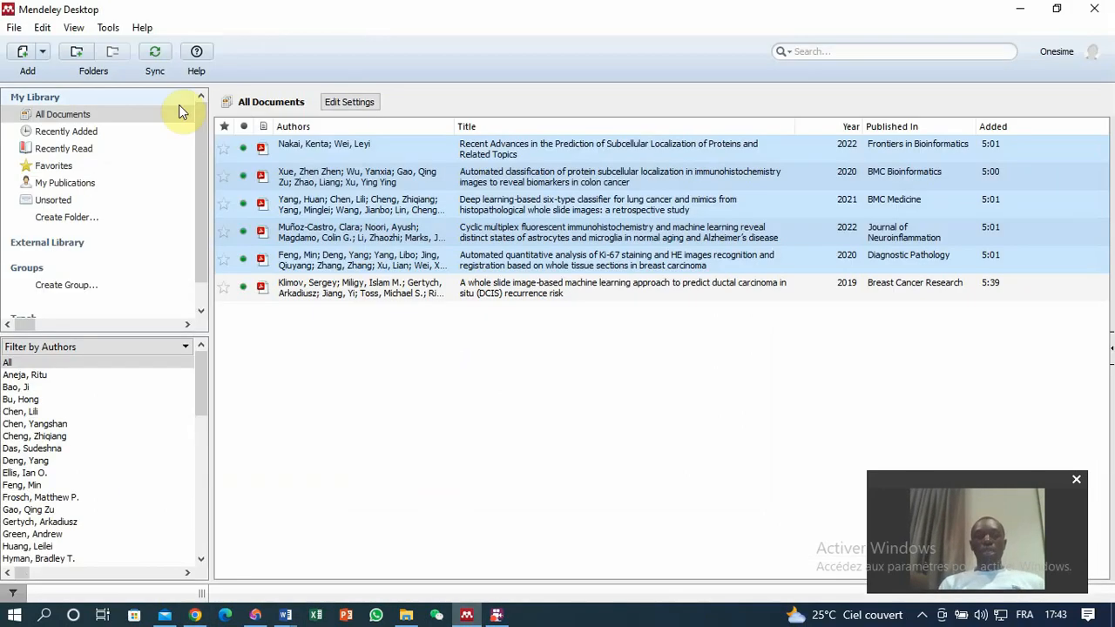
click(15, 27)
mouse_move(118, 126)
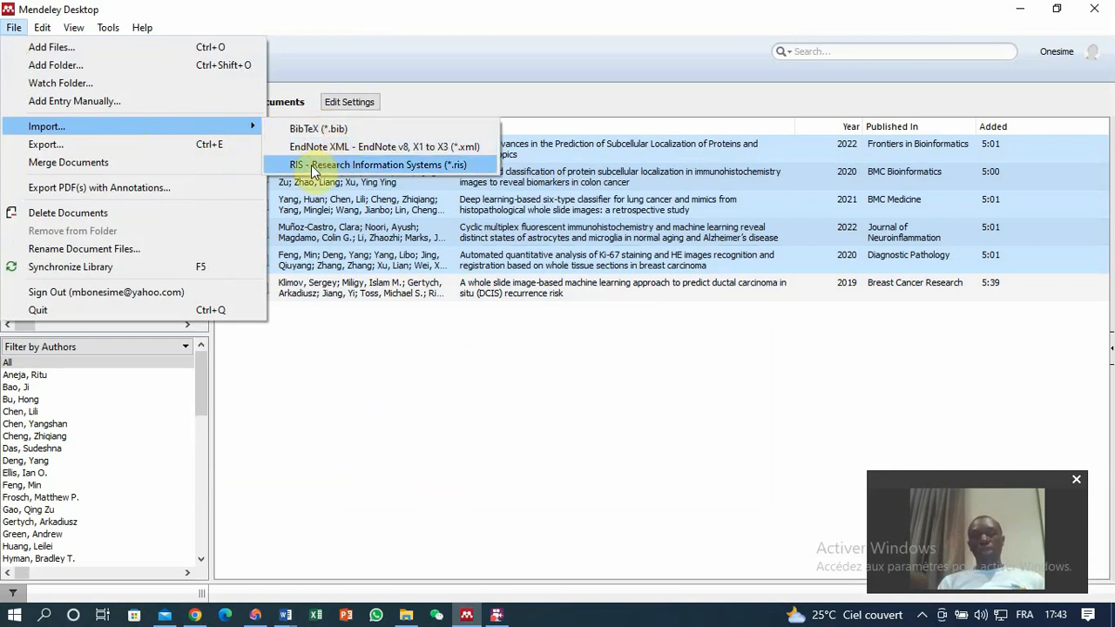
click(369, 165)
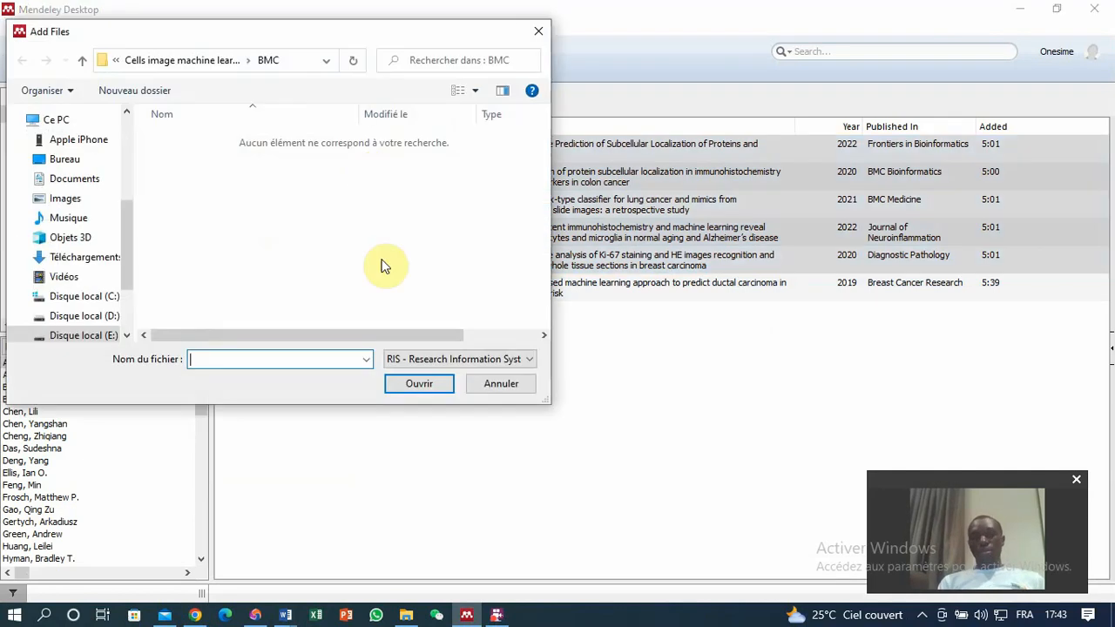
click(91, 258)
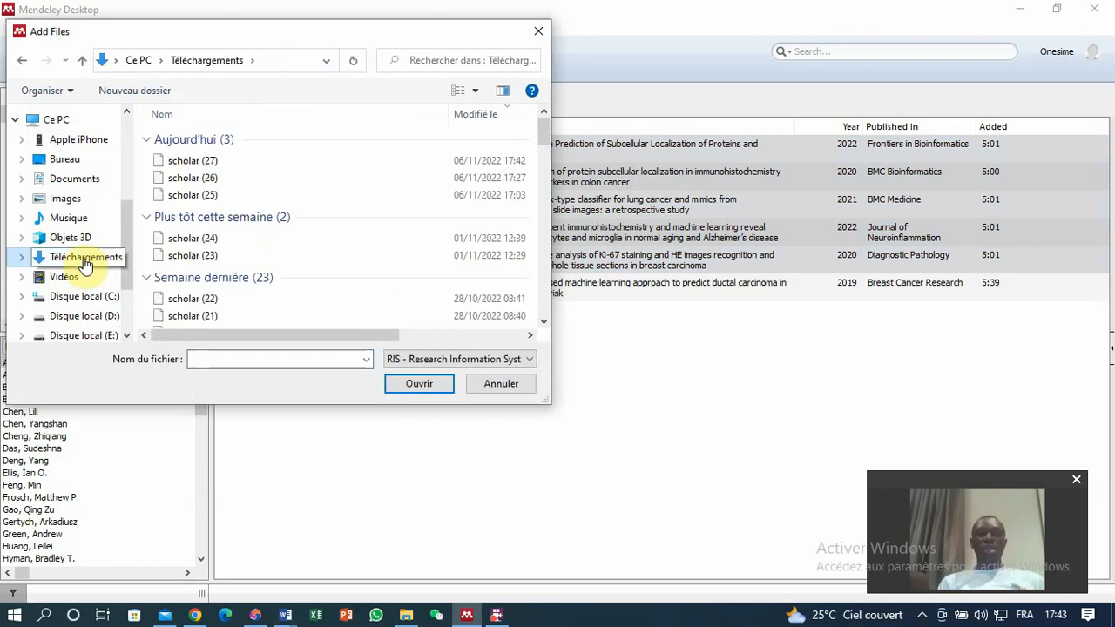
click(185, 160)
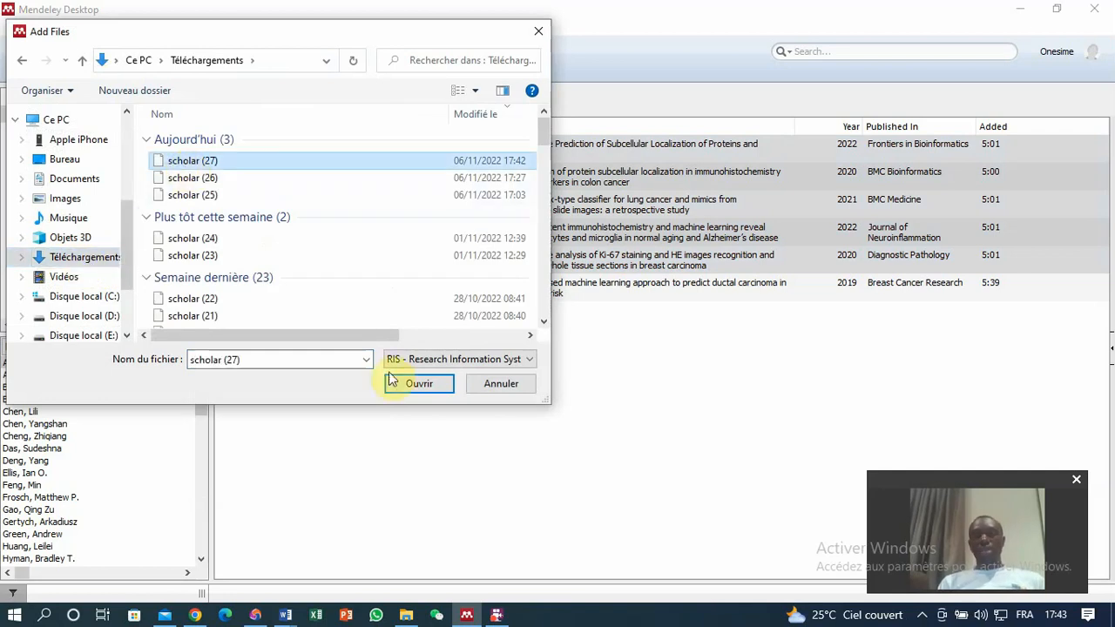
click(416, 385)
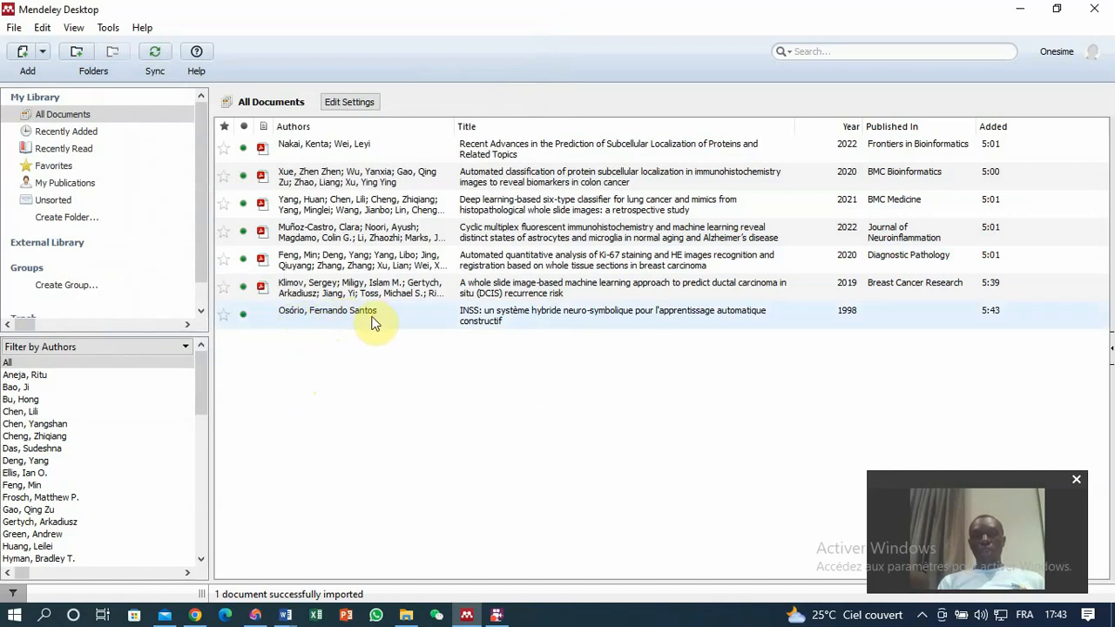
In the Word document, cite the Nakai and Wei article from the Mendeley library after "distribué" in the first paragraph.
click(195, 615)
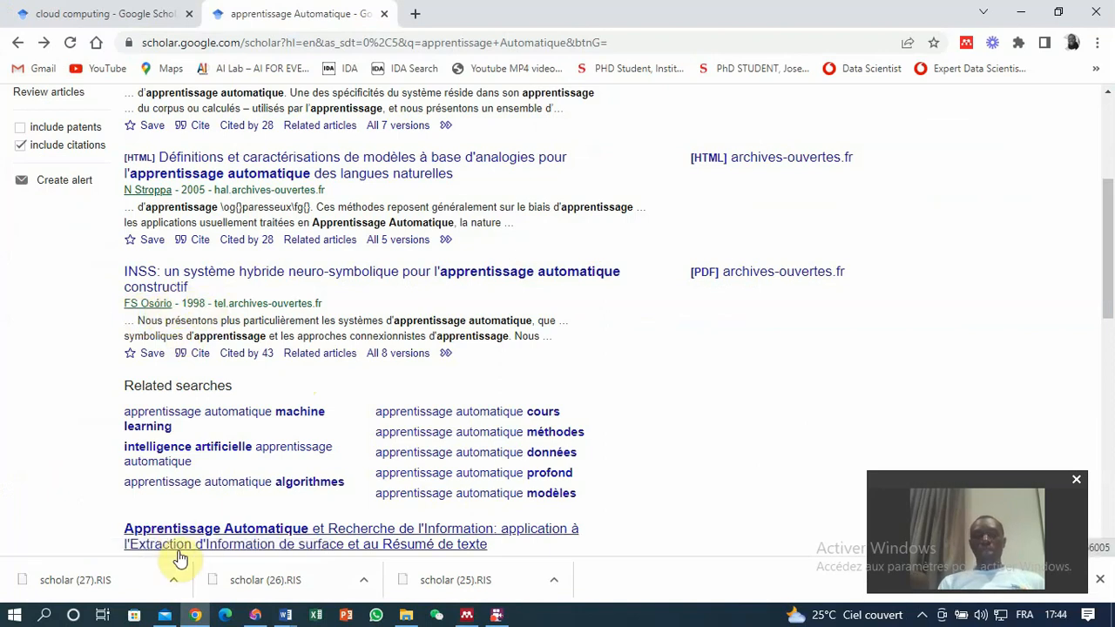
click(411, 597)
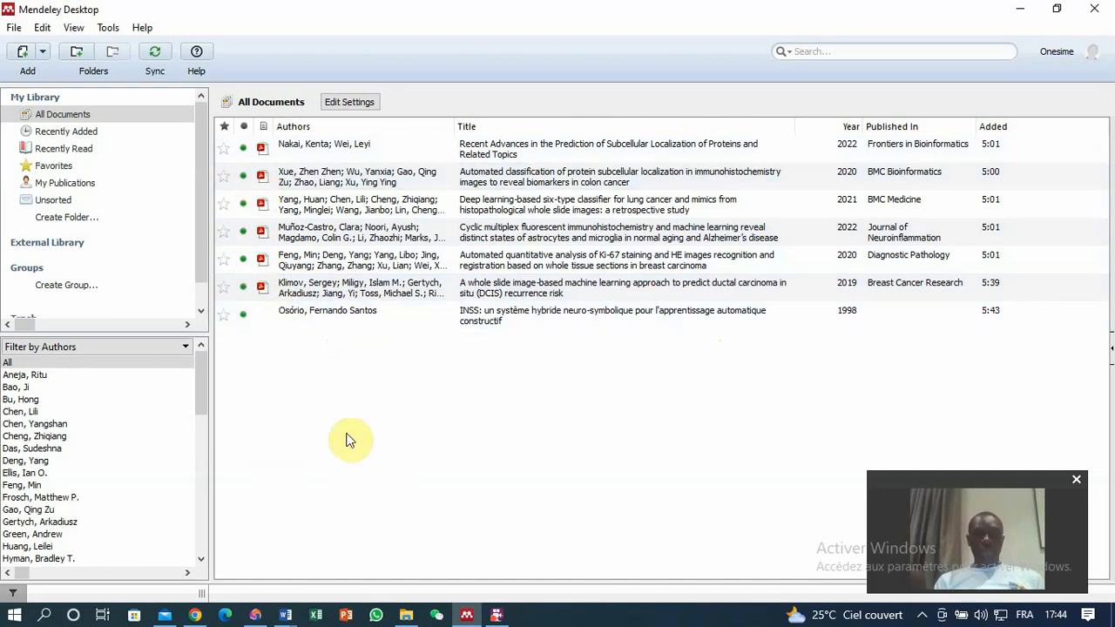
mouse_move(287, 618)
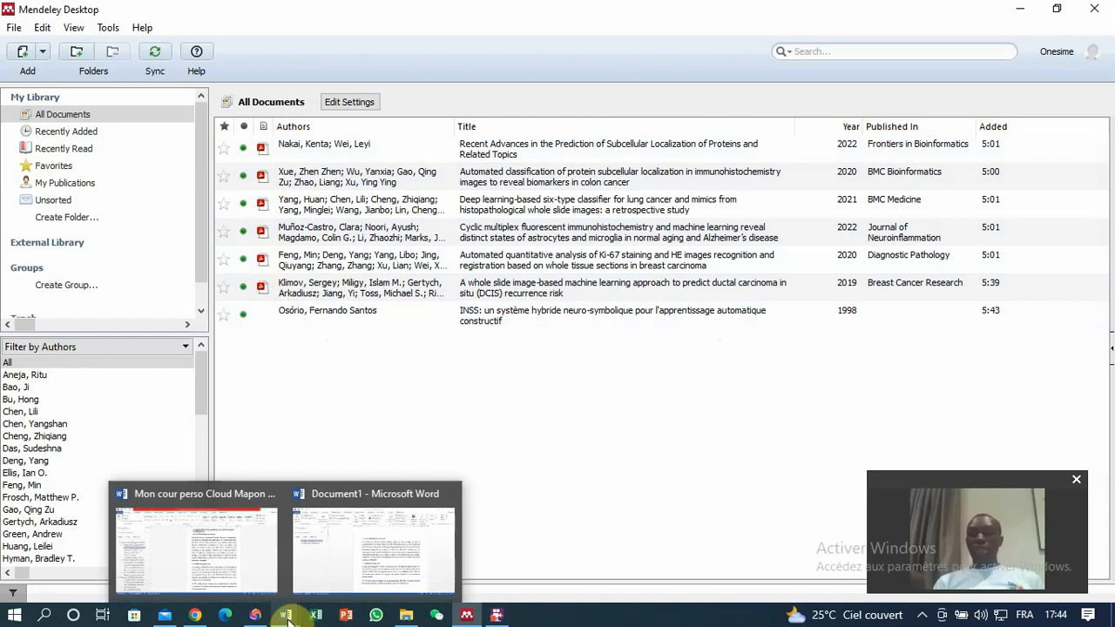
click(375, 557)
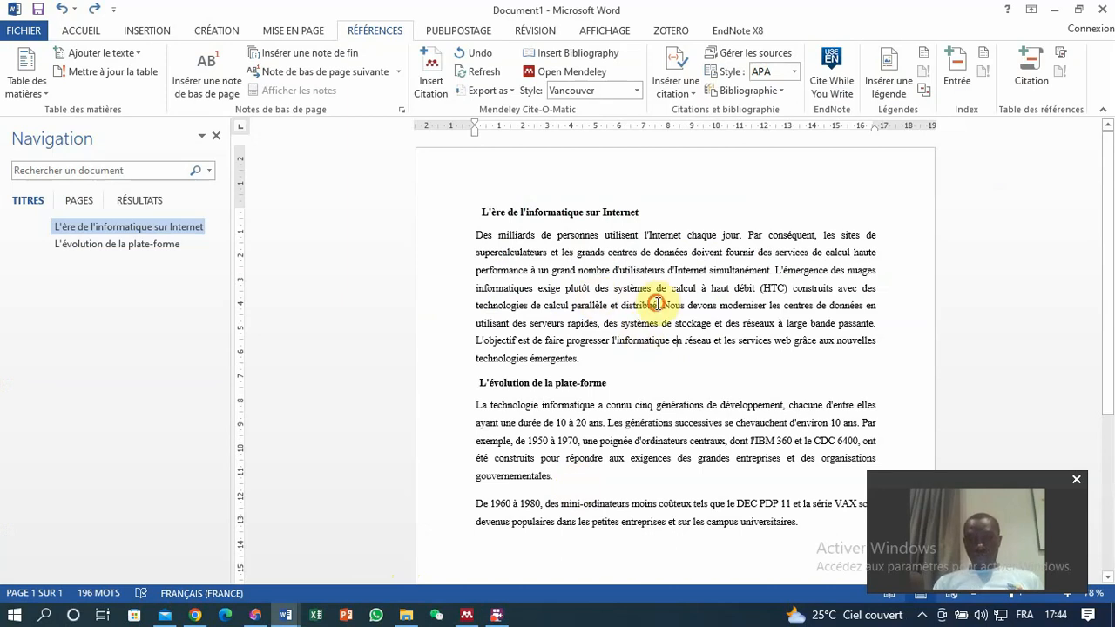
click(429, 72)
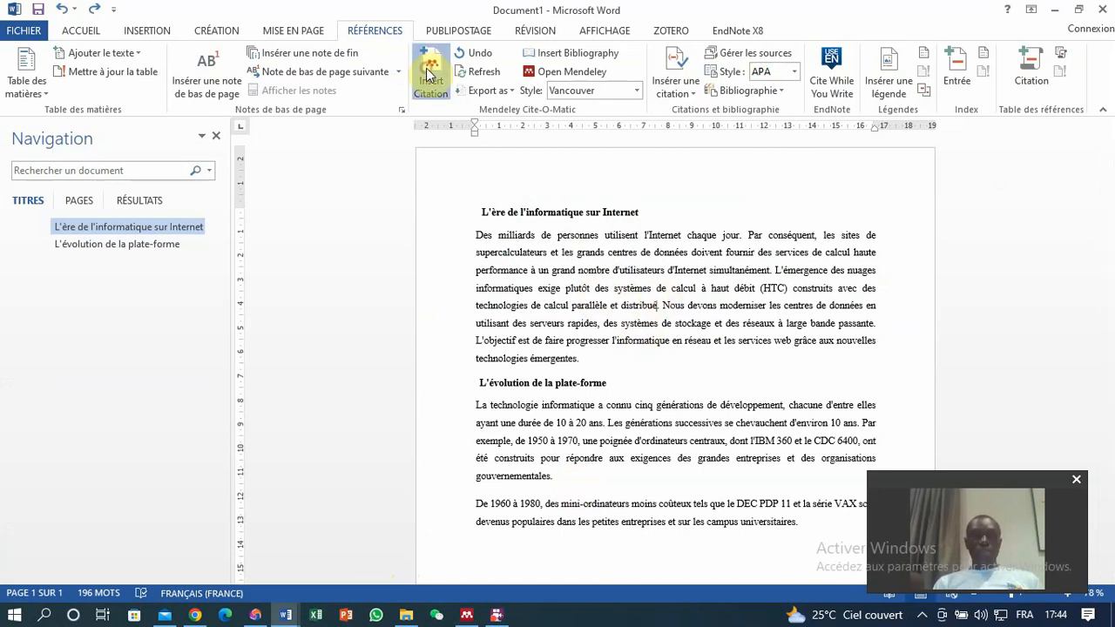
click(782, 352)
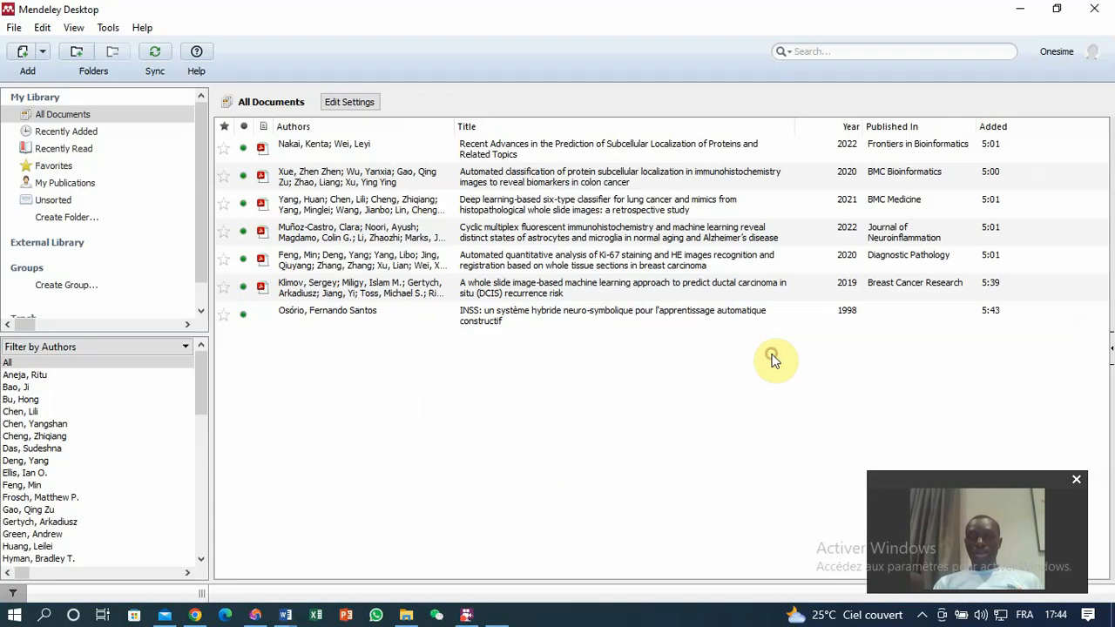
click(344, 148)
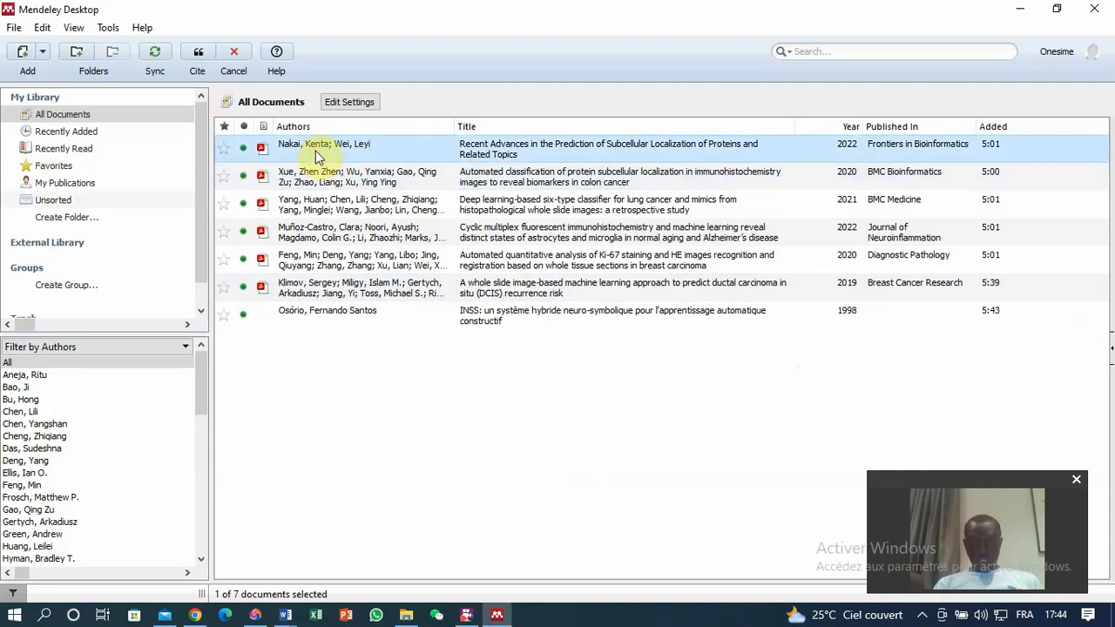
click(195, 54)
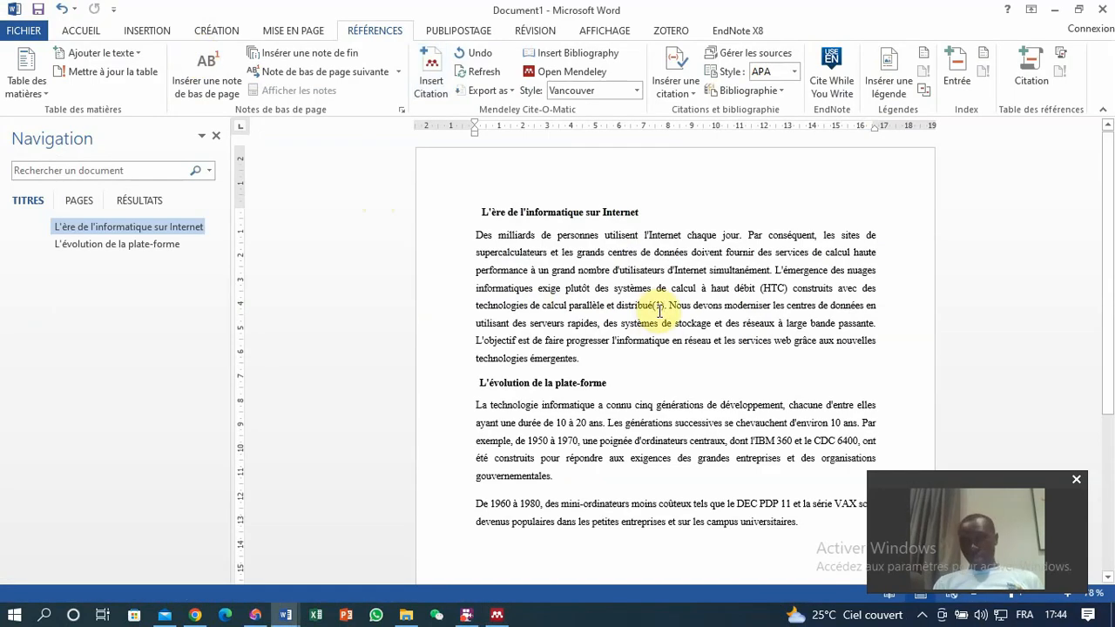
Cite the Yang et al. deep learning lung cancer article after "gouvernementales" in the second section.
click(546, 476)
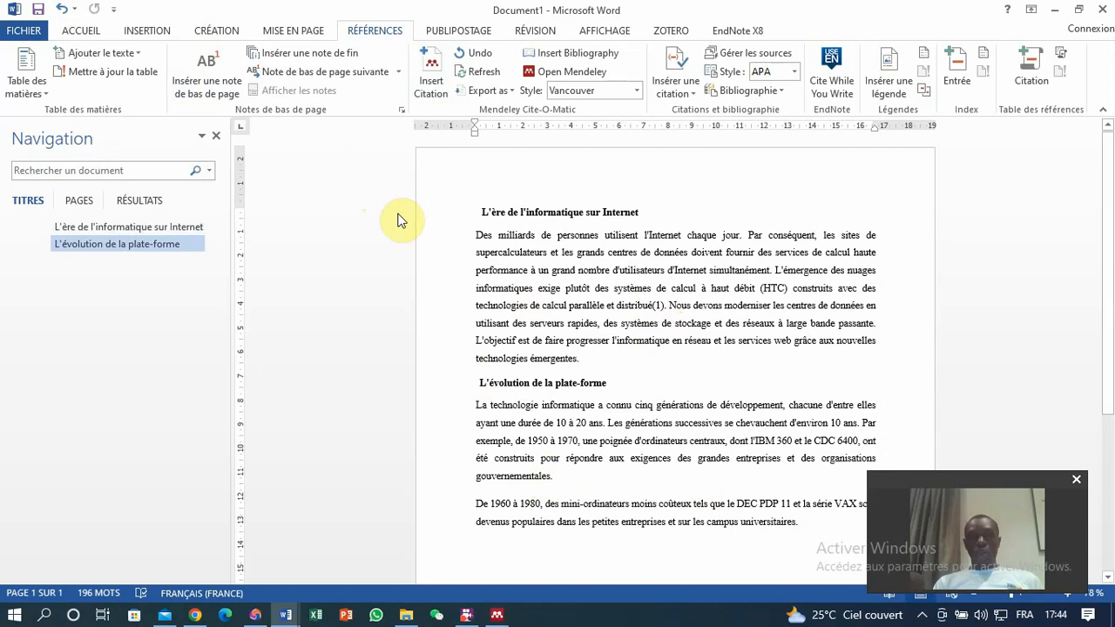
click(432, 82)
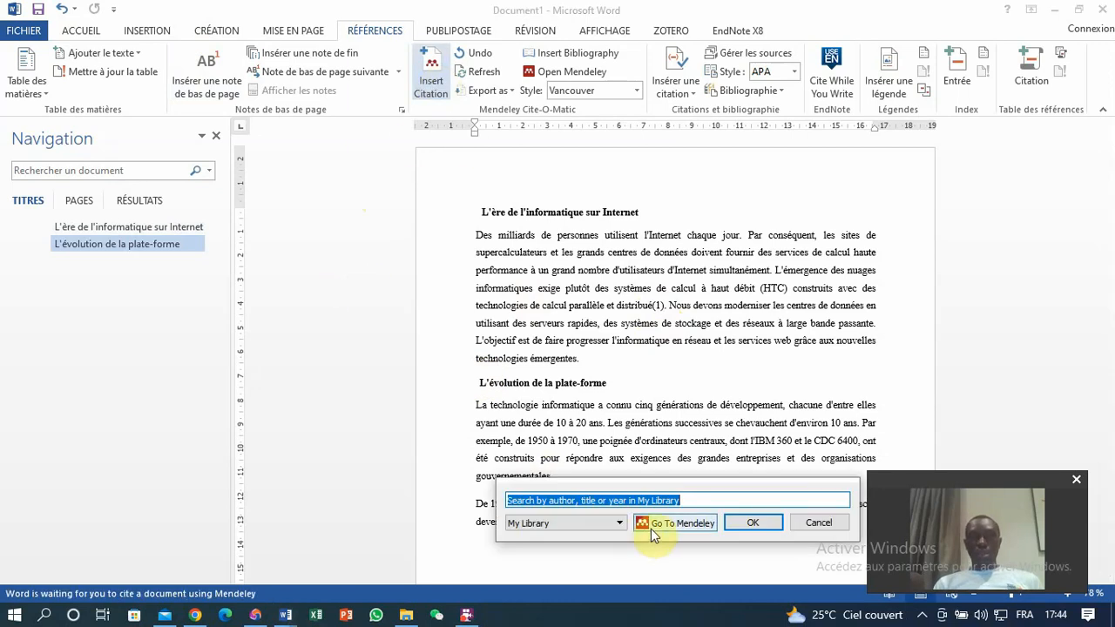
click(657, 526)
click(318, 208)
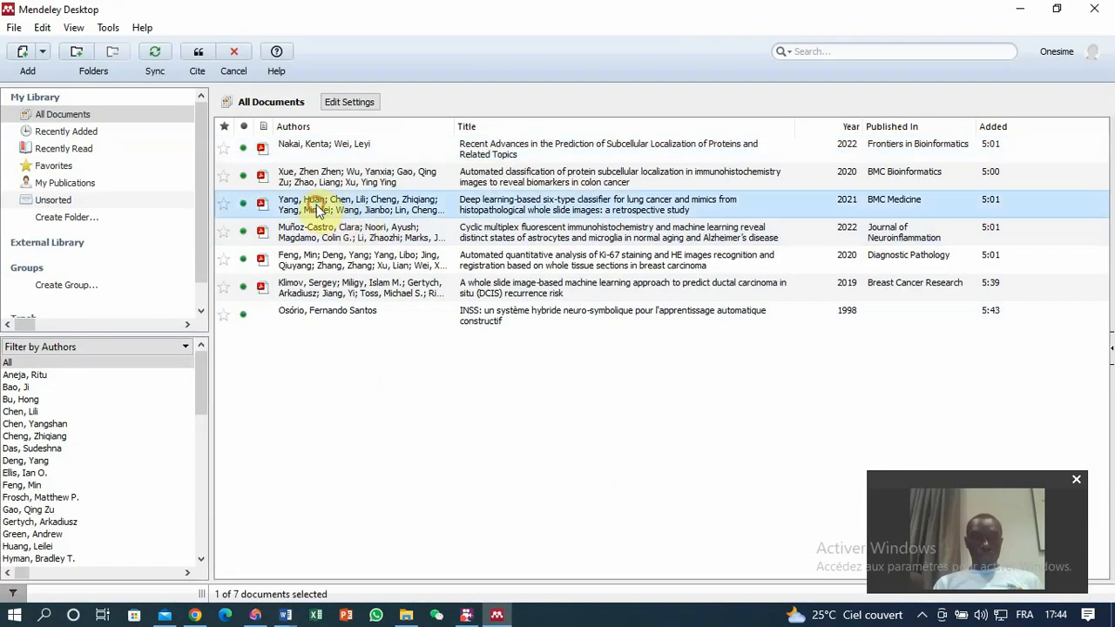
click(201, 52)
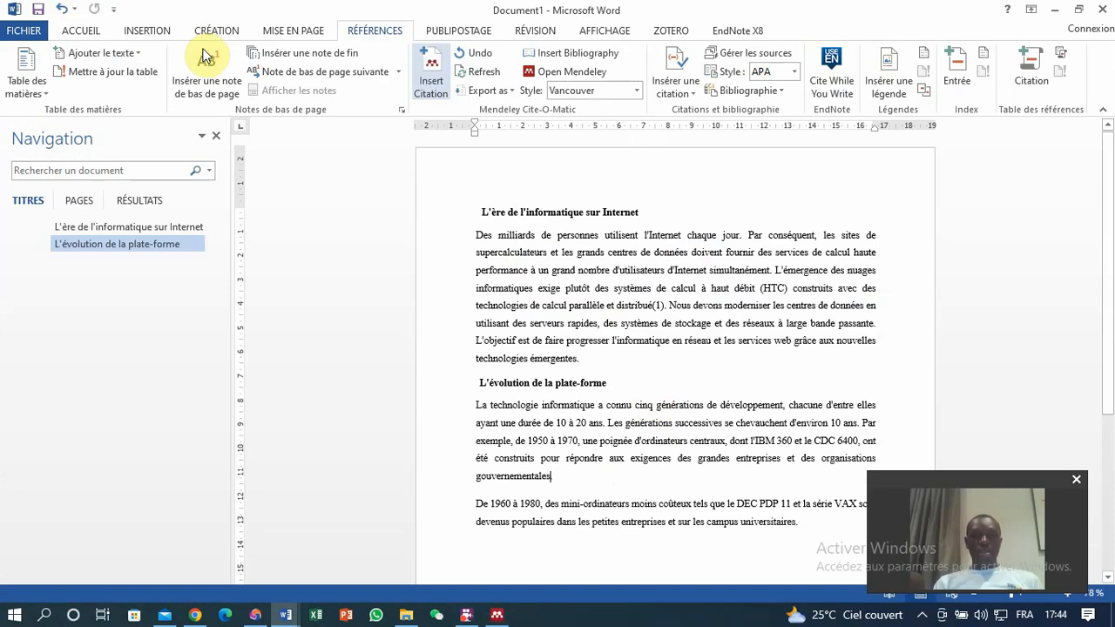
Cite the Osório INSS article after "universitaires" at the end of the last paragraph.
click(794, 523)
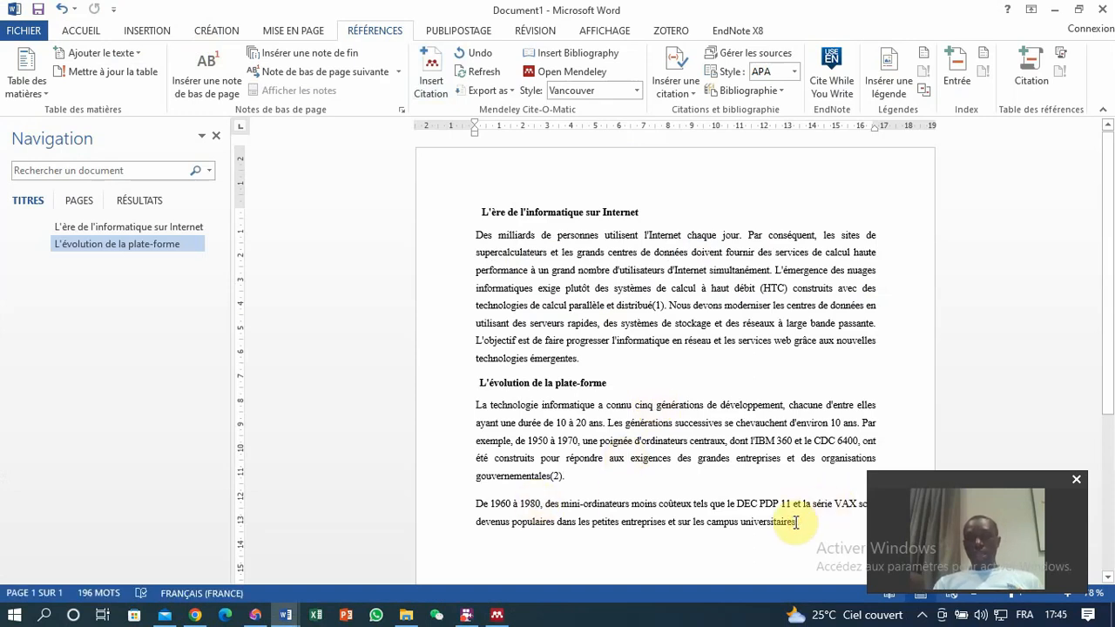
click(427, 83)
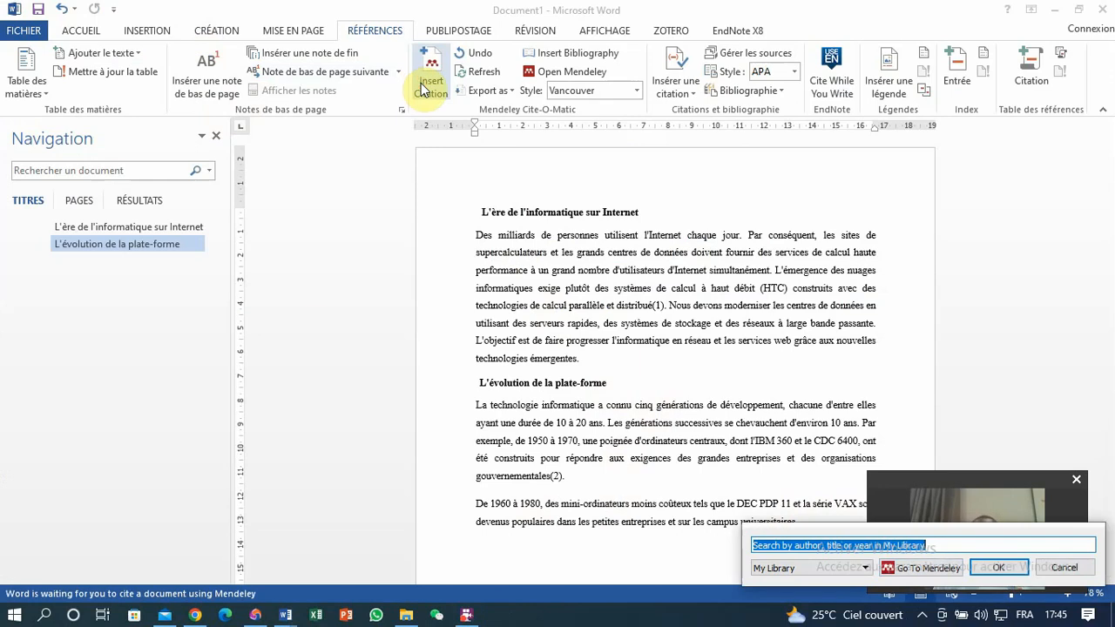
click(925, 568)
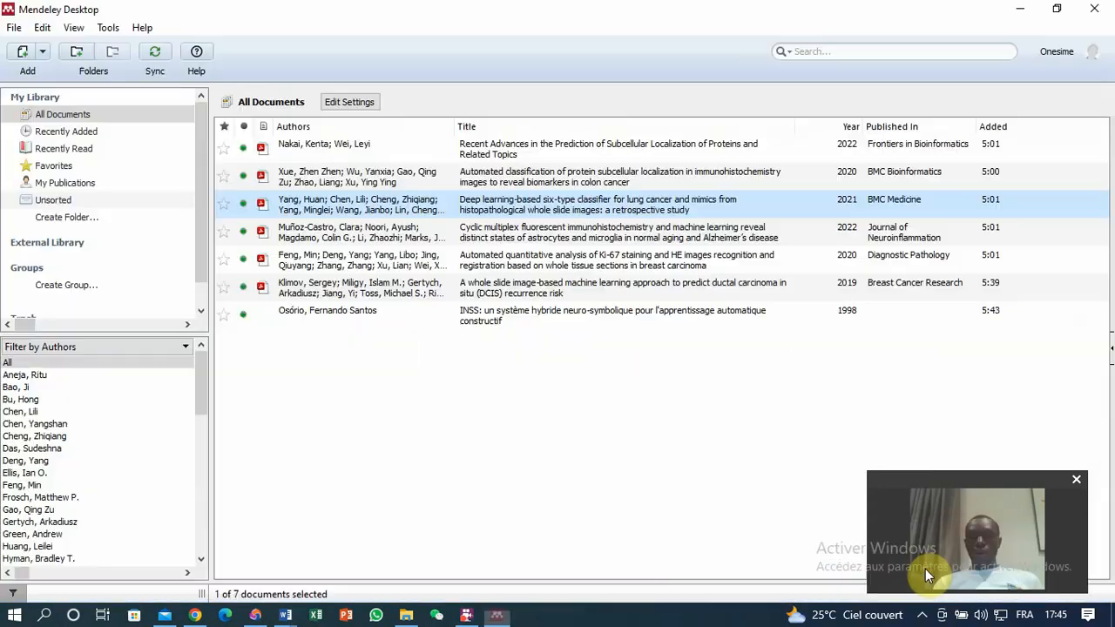
click(359, 318)
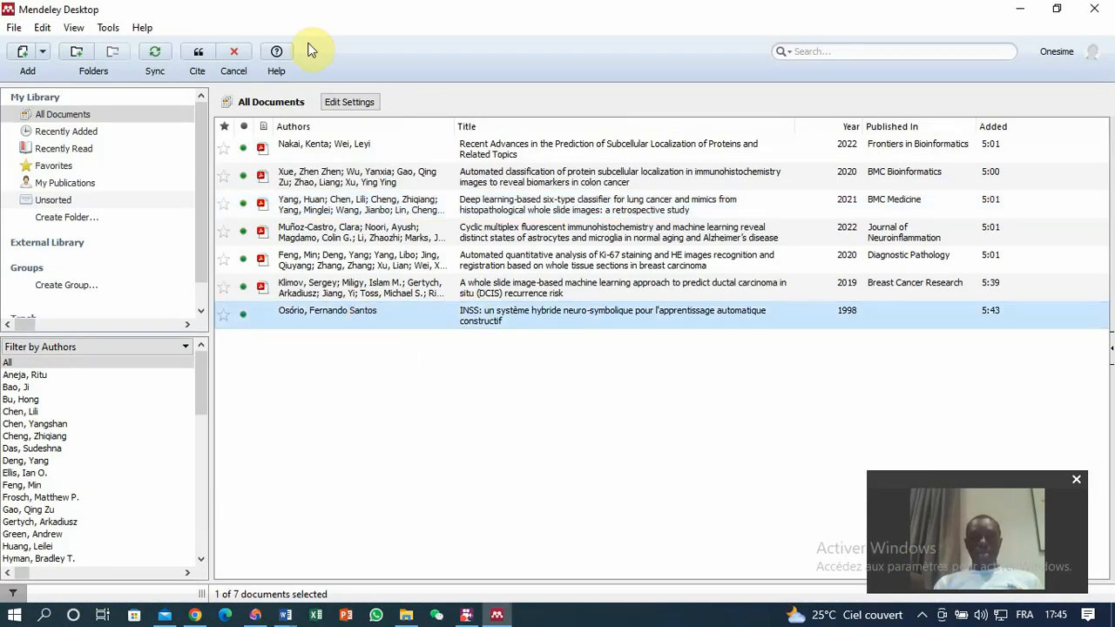
click(199, 54)
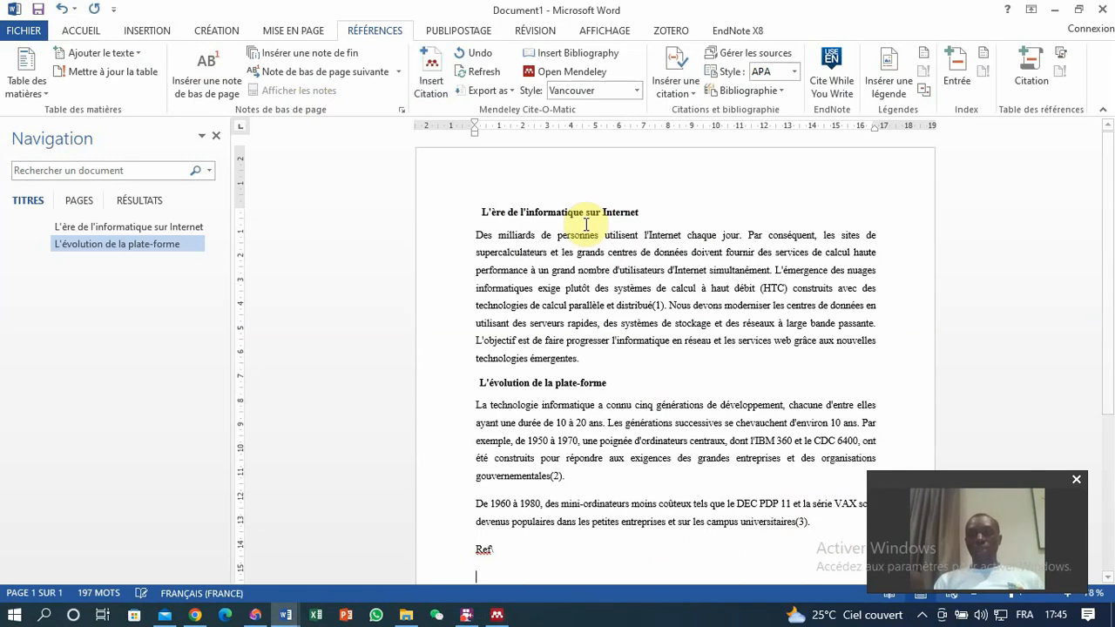
Insert the Mendeley bibliography below the "Ref" heading and check its entries.
click(552, 61)
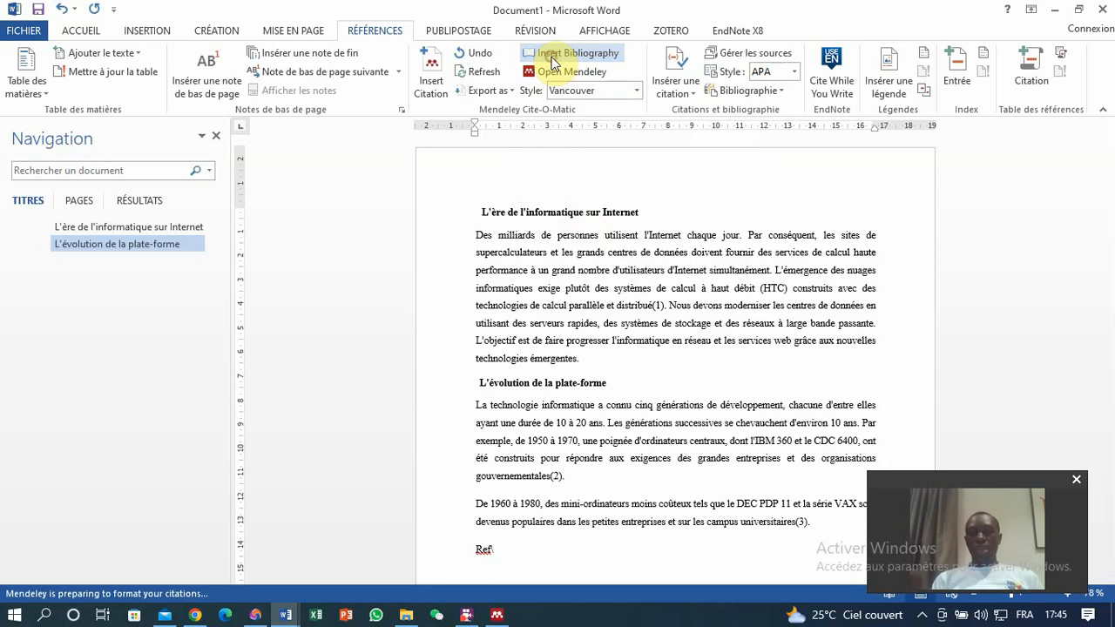
drag(1107, 209, 1110, 294)
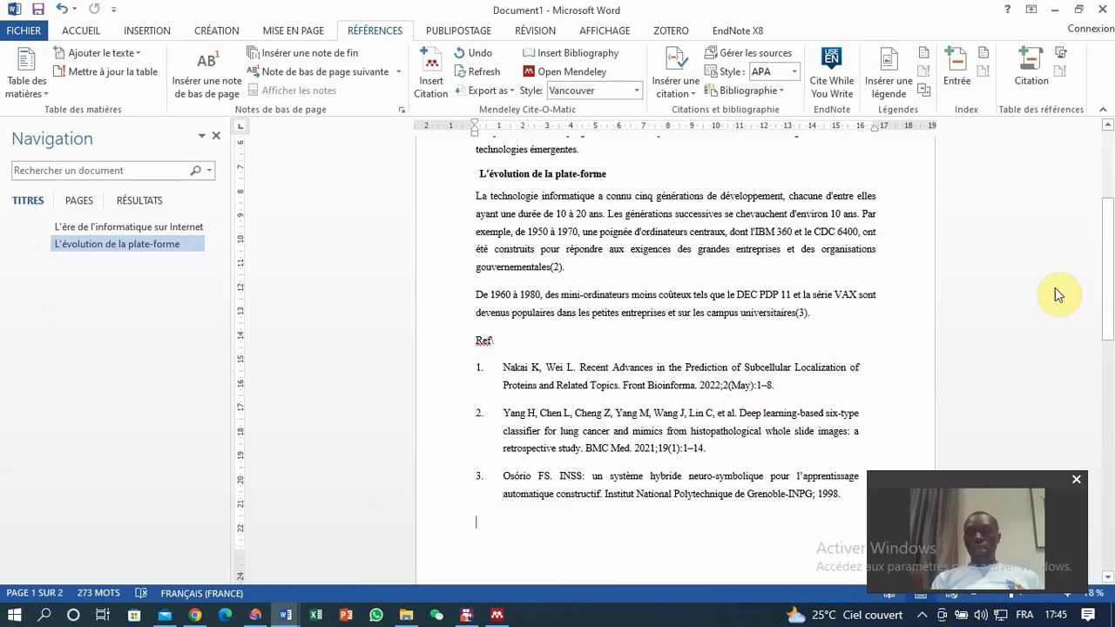
drag(1106, 289, 1099, 229)
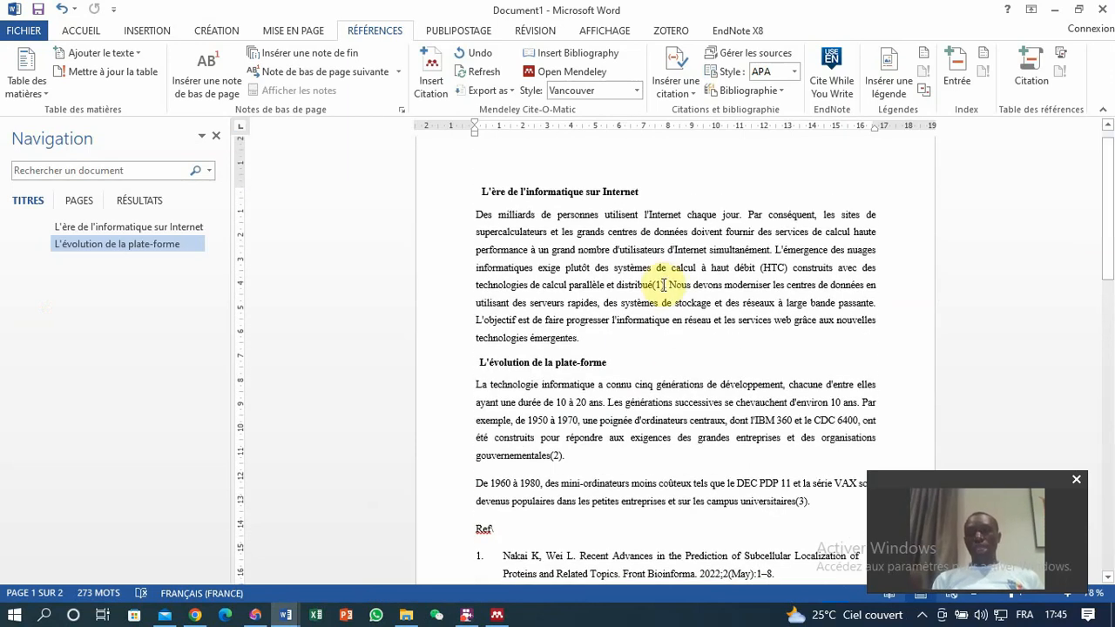
Cite the Xue et al. protein subcellular localization article after "simultanément" in the first paragraph.
click(772, 249)
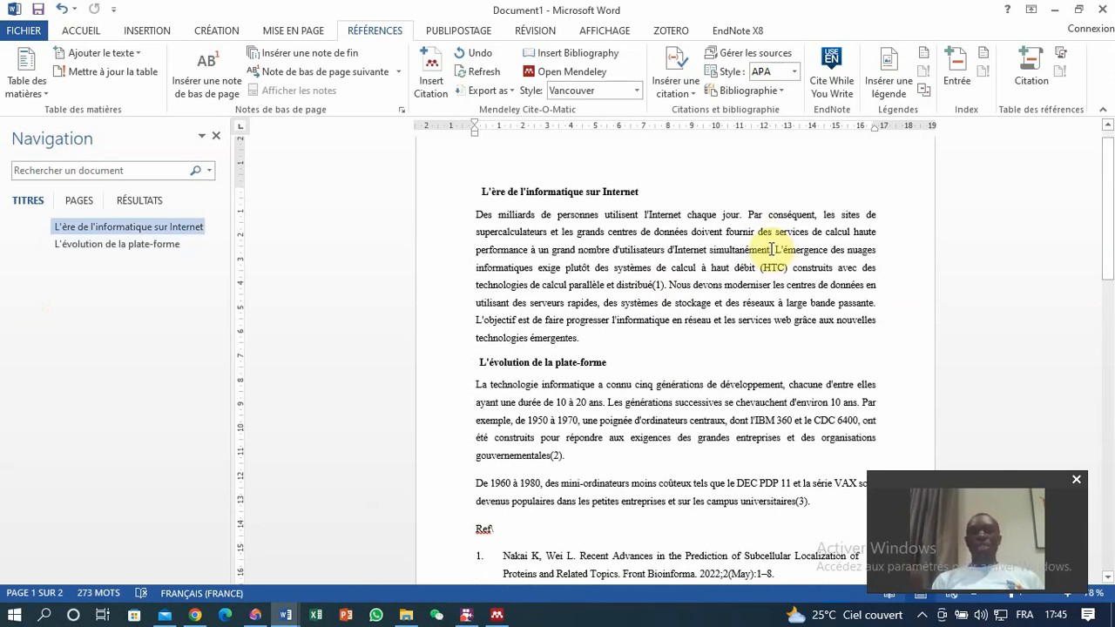
click(431, 80)
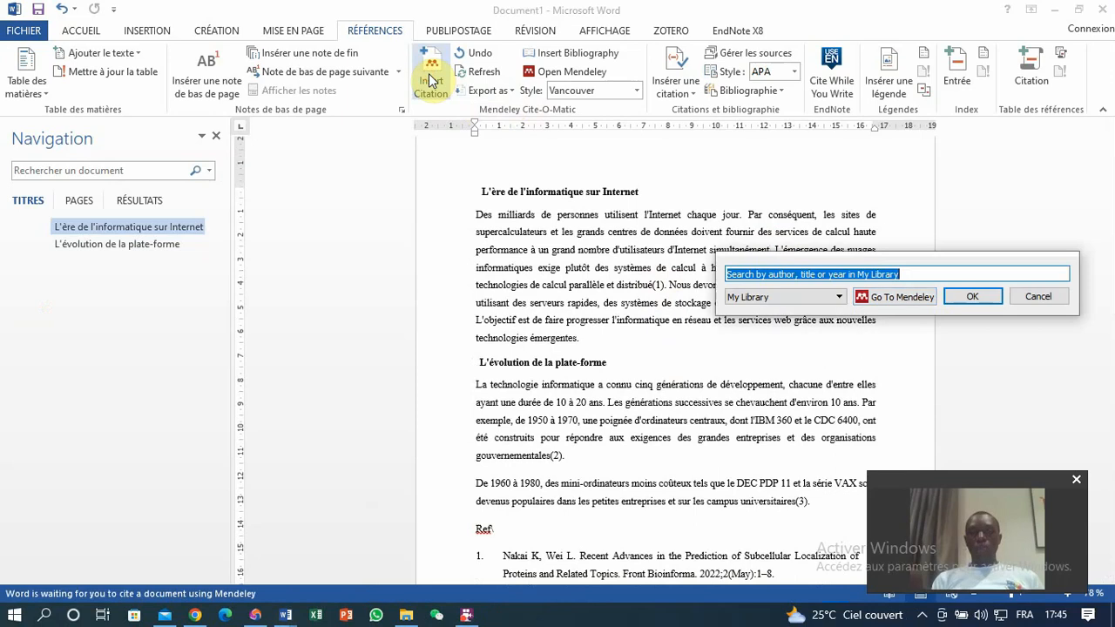
click(890, 296)
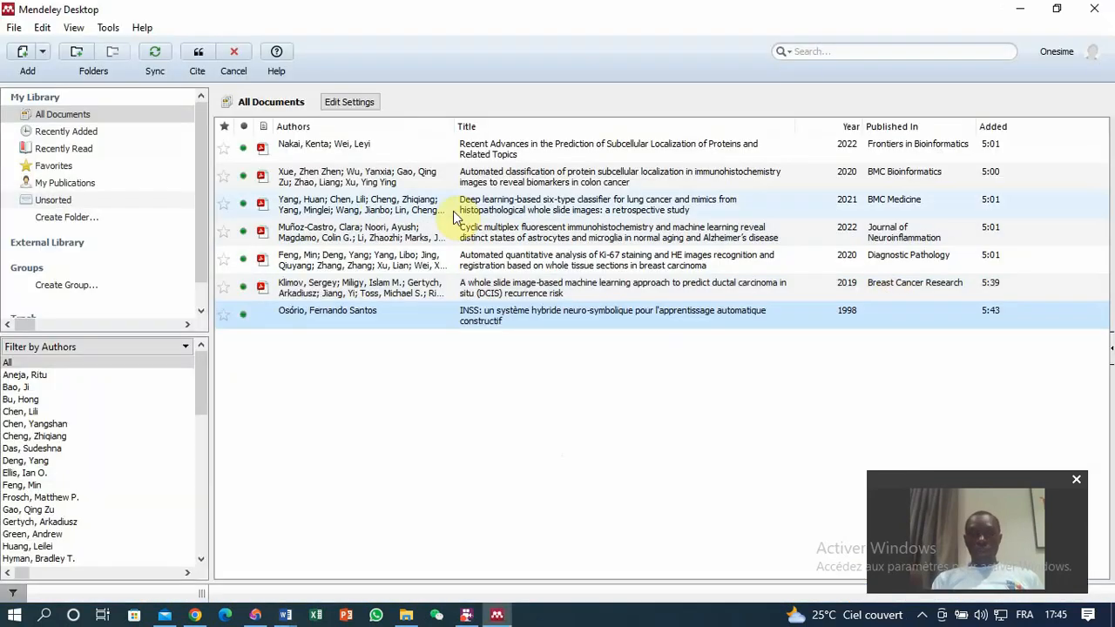
click(324, 179)
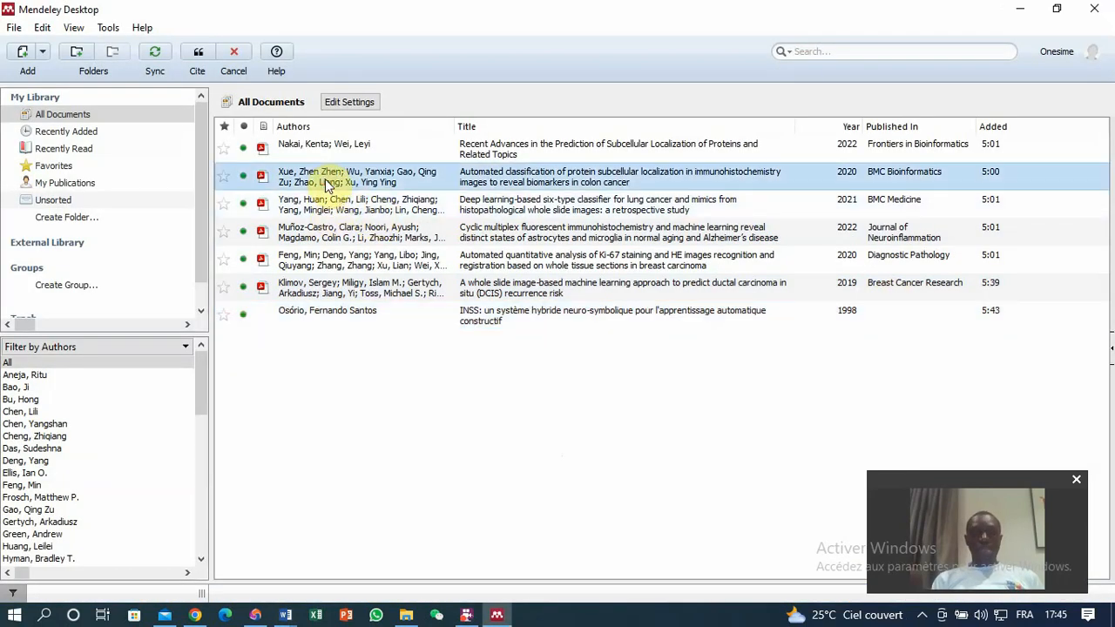
click(201, 54)
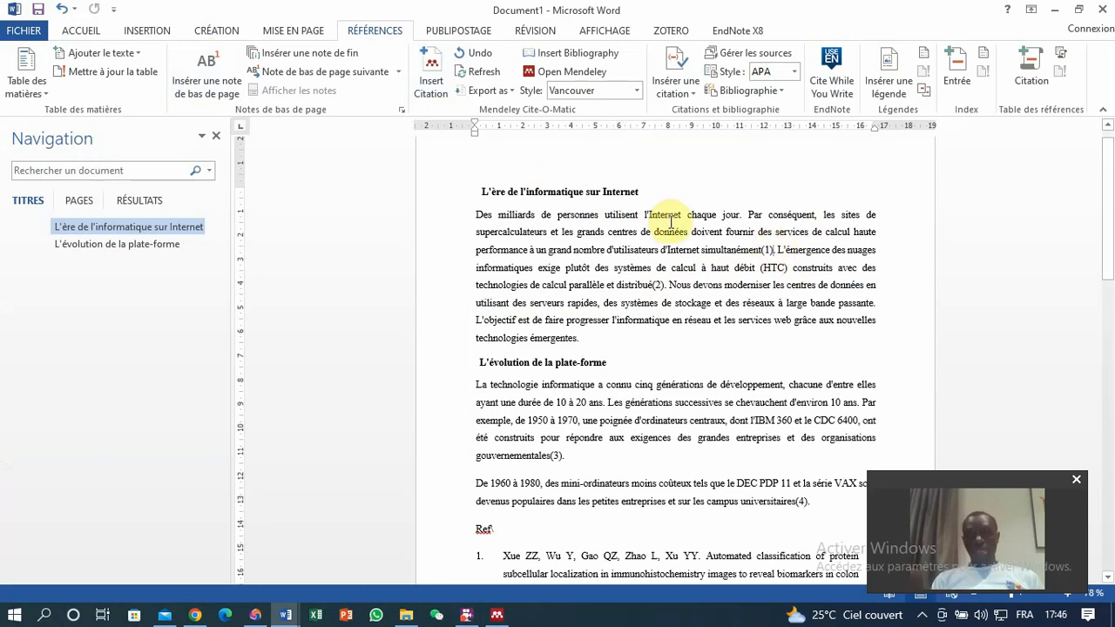
Add a citation of the Klimov et al. ductal carcinoma article right after the "simultanément" citation.
click(774, 249)
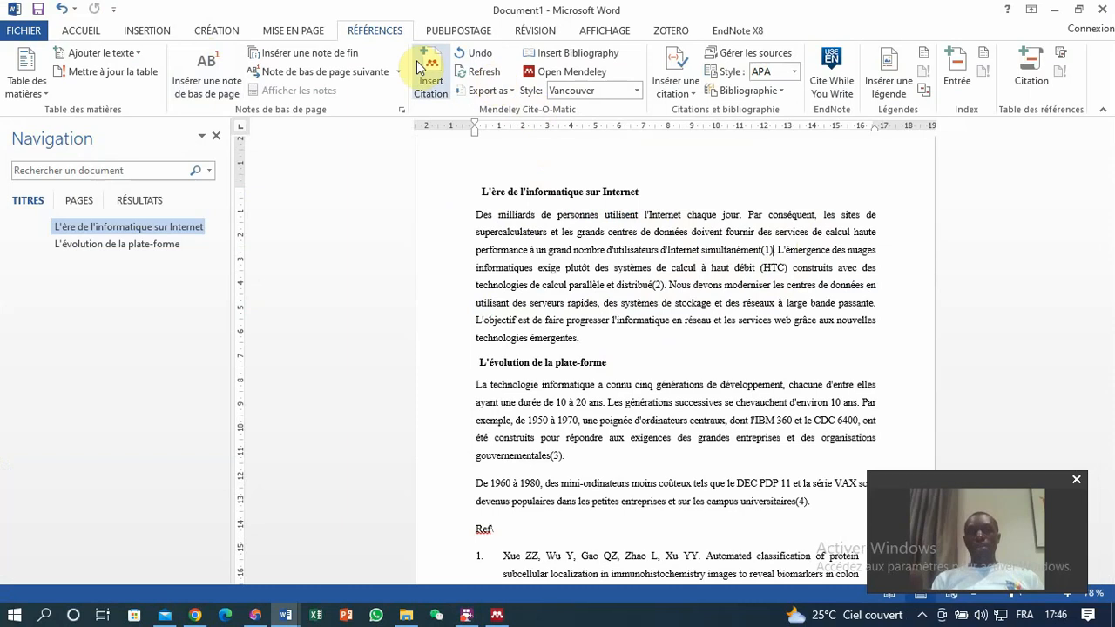
click(434, 84)
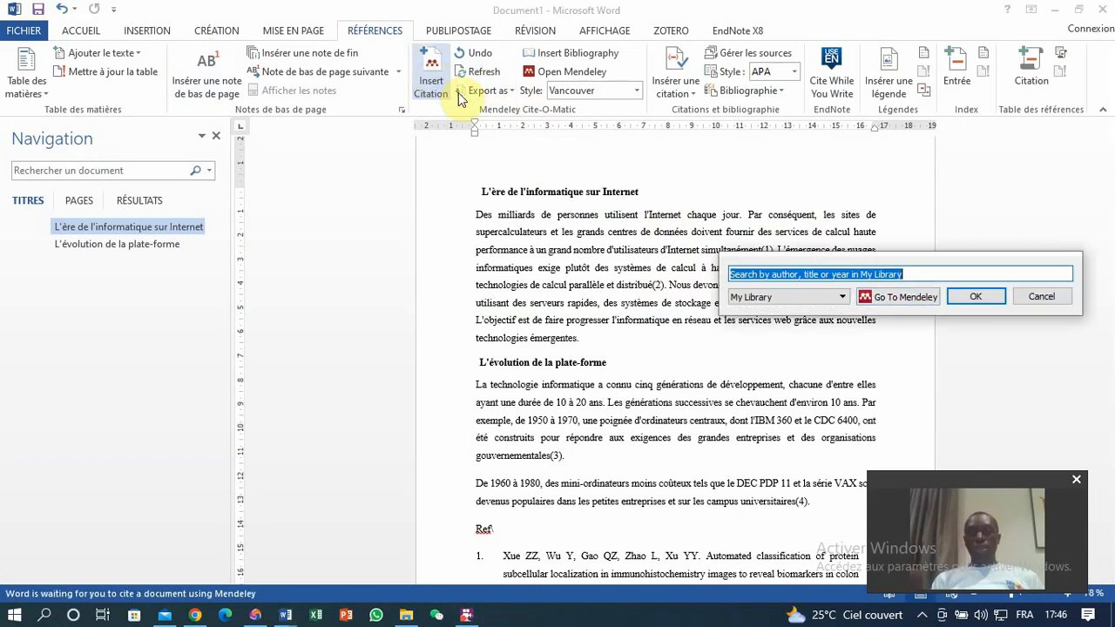
click(925, 295)
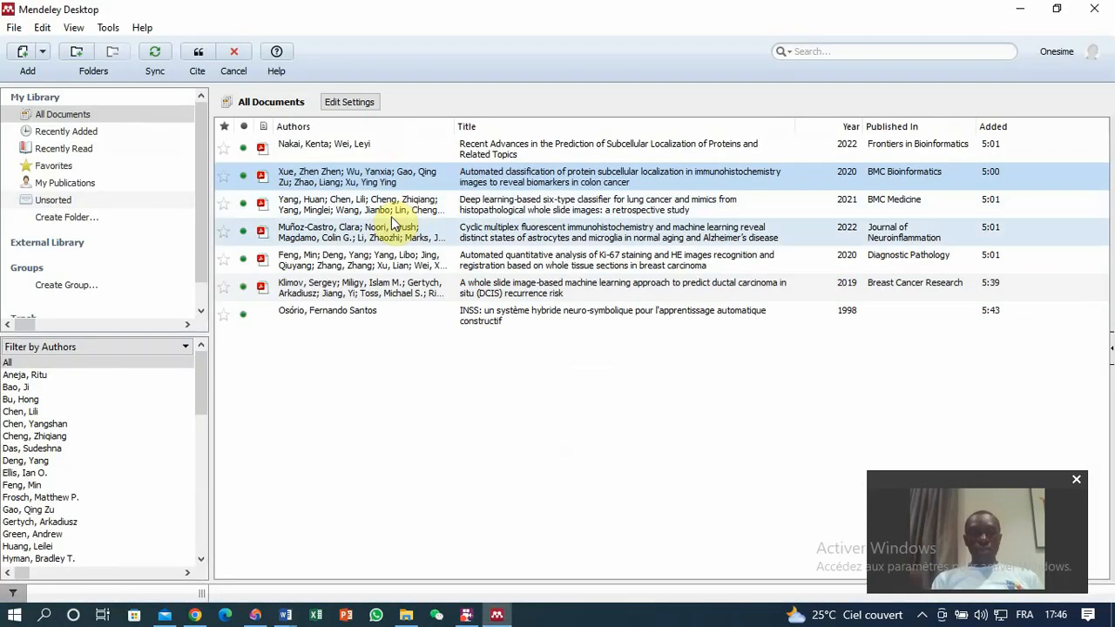
click(326, 285)
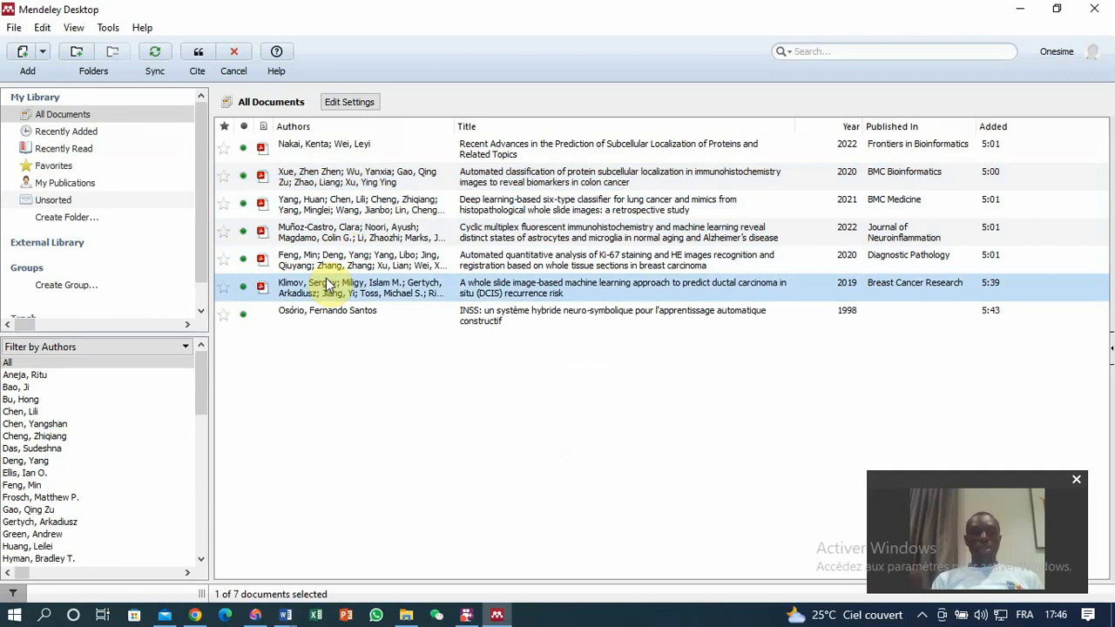
click(197, 52)
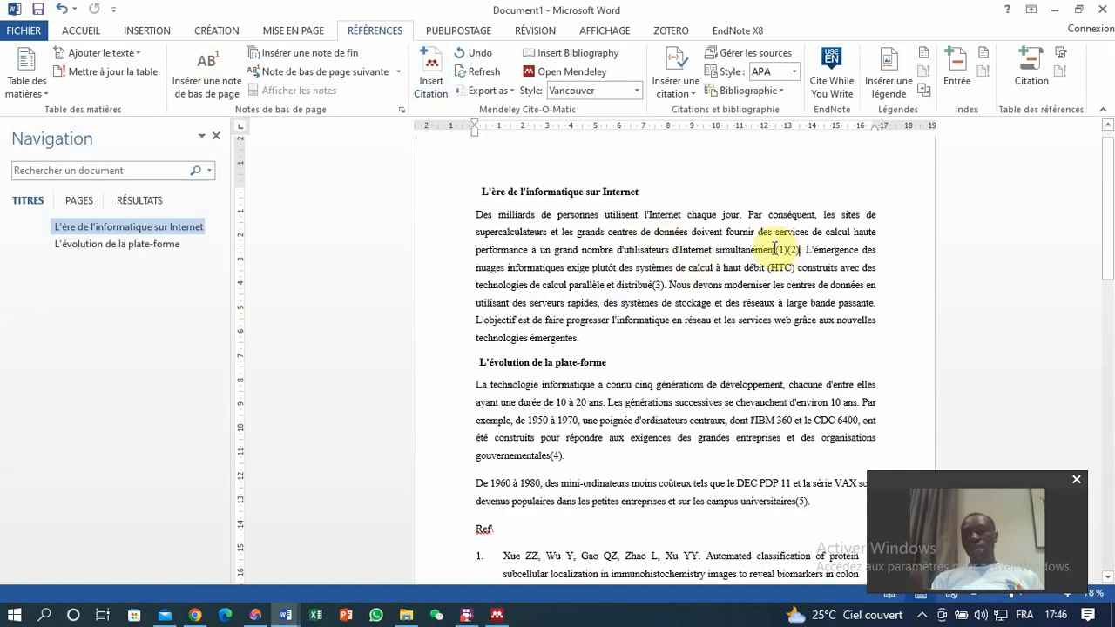
Switch the citation style to IEEE.
drag(1107, 218, 1071, 268)
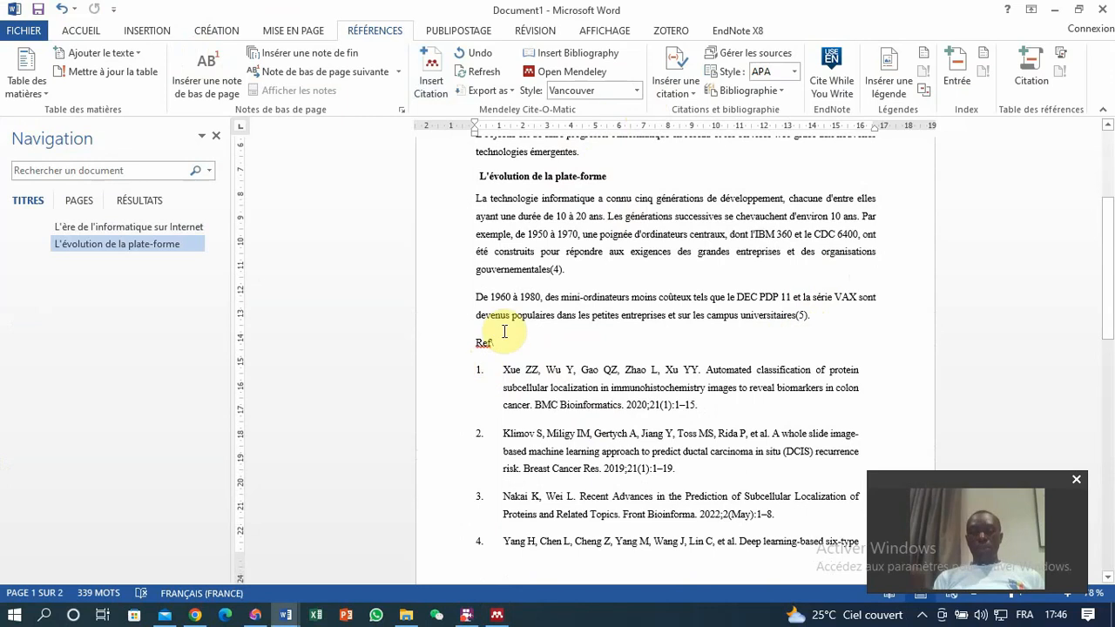
click(636, 91)
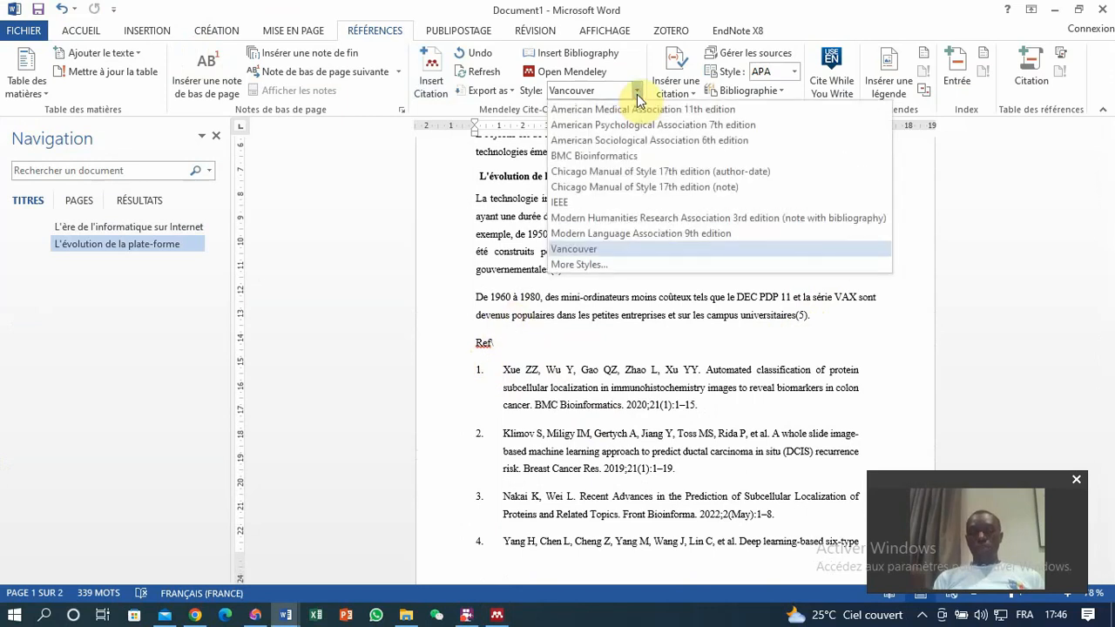
click(560, 203)
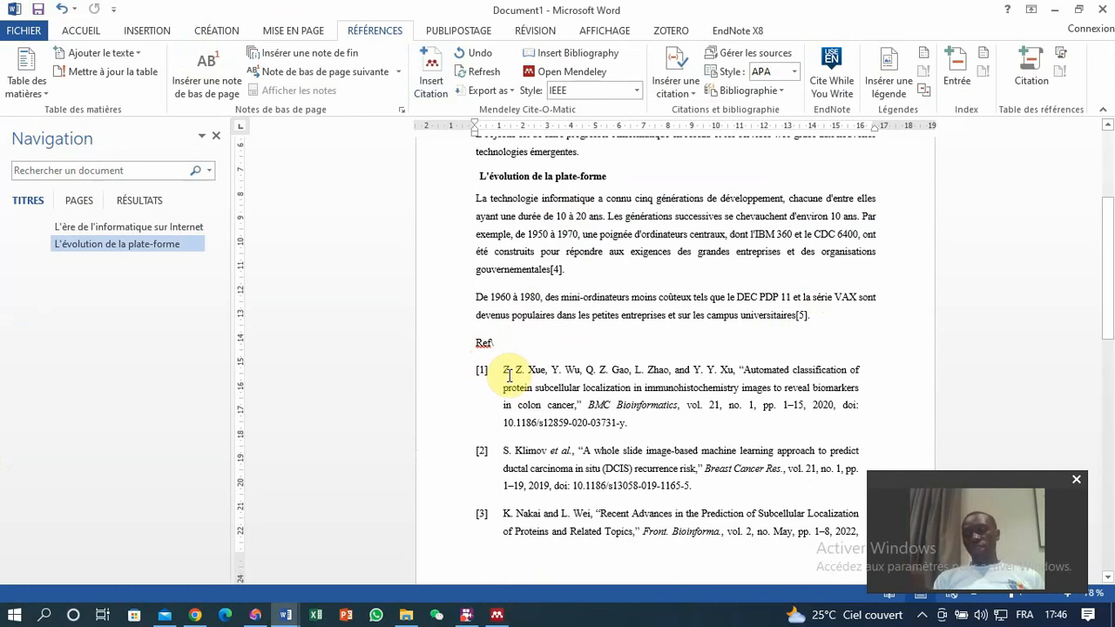
Switch the citation style to Chicago Manual of Style 17th edition (note).
click(636, 91)
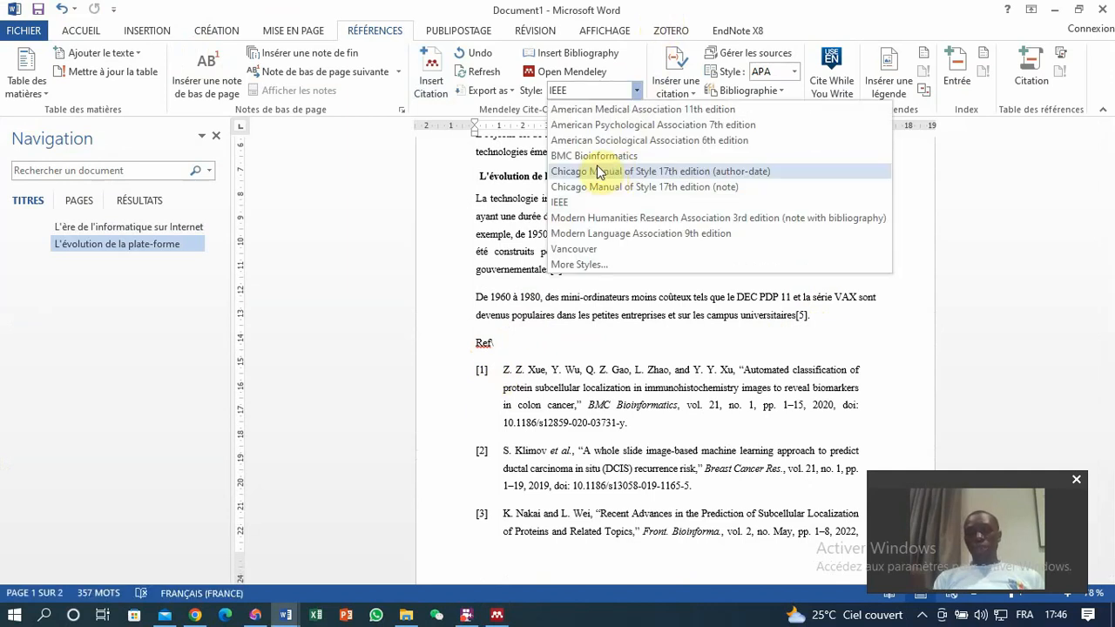
click(607, 185)
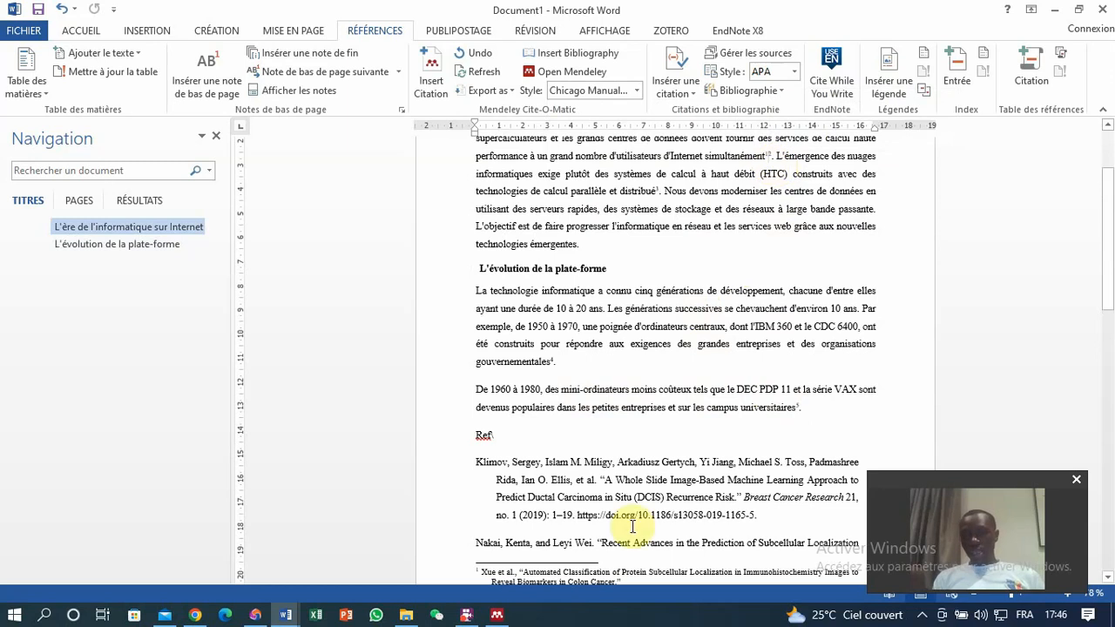
Switch the citation style to Chicago Manual of Style 17th edition (author-date).
drag(1109, 304, 1108, 386)
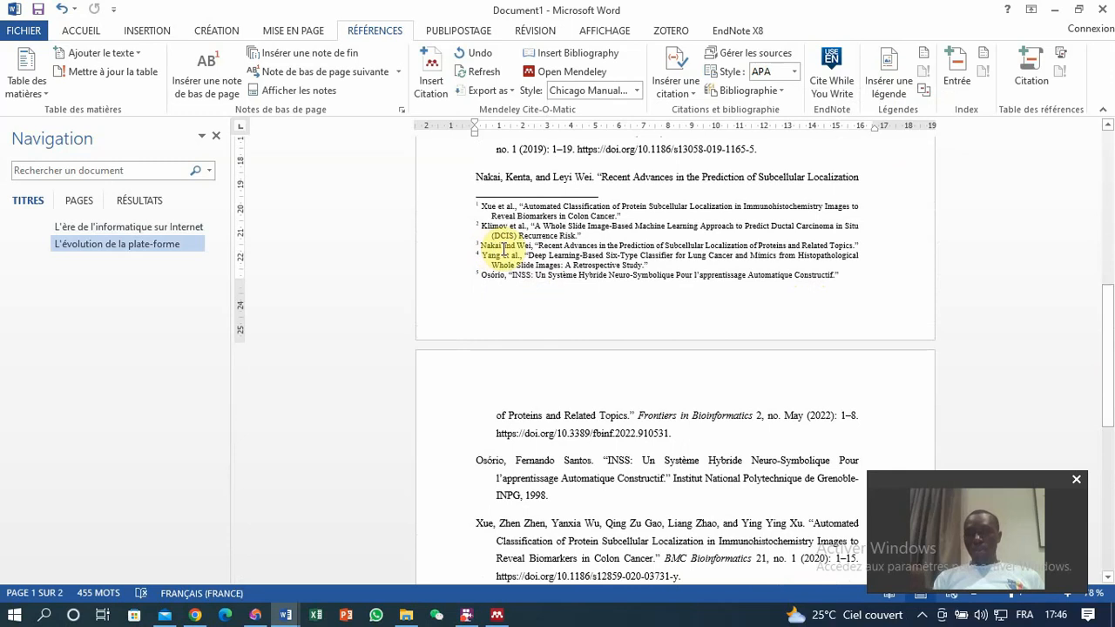
drag(1104, 291, 1090, 113)
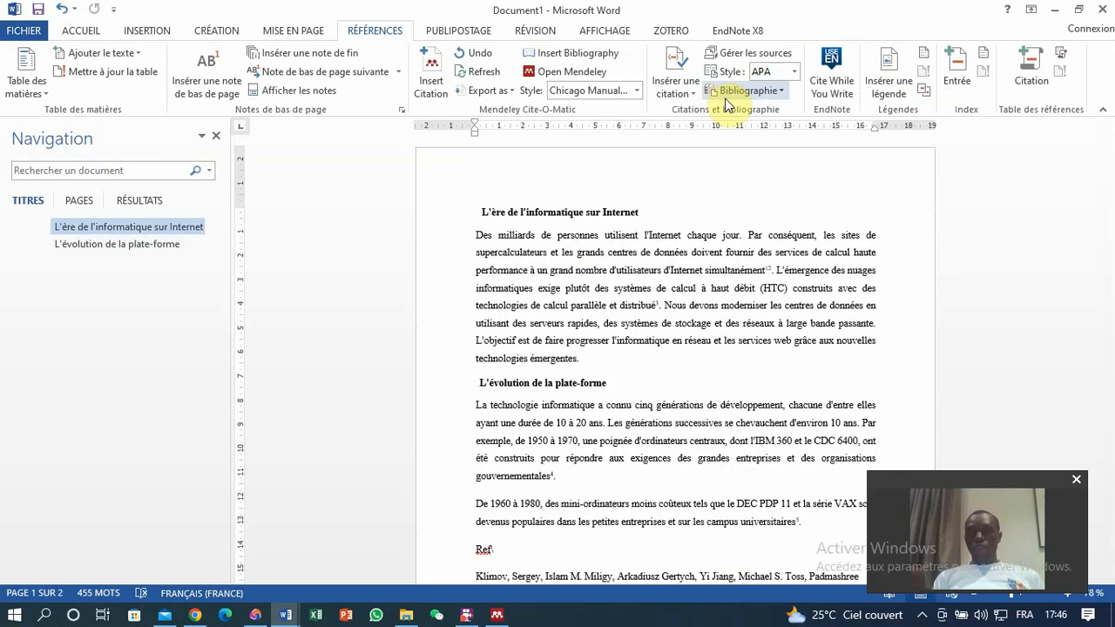
click(637, 90)
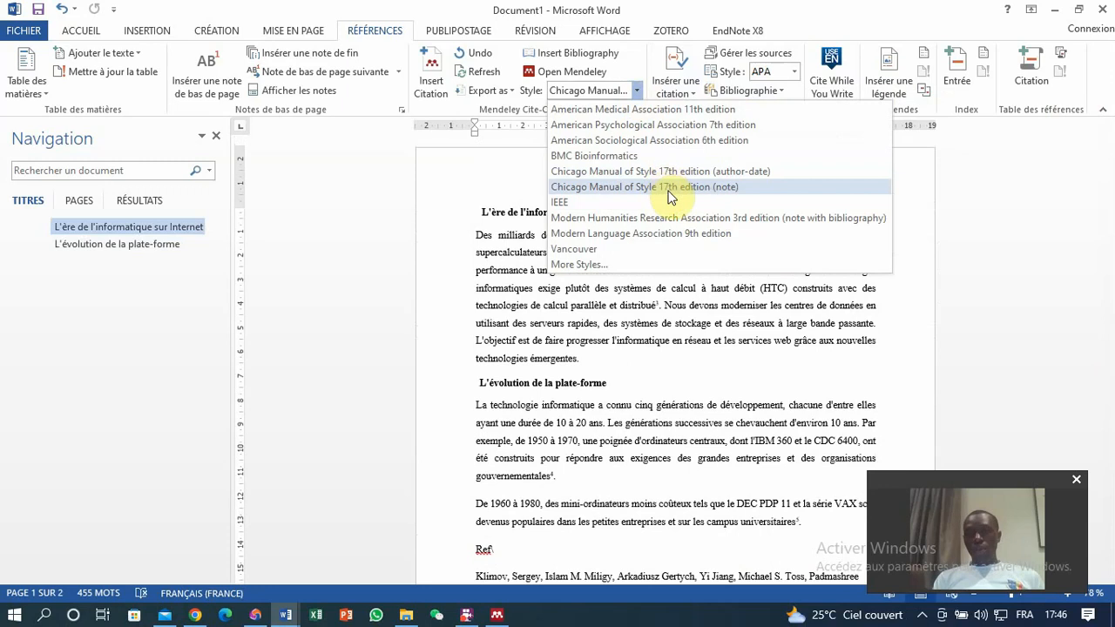
click(659, 174)
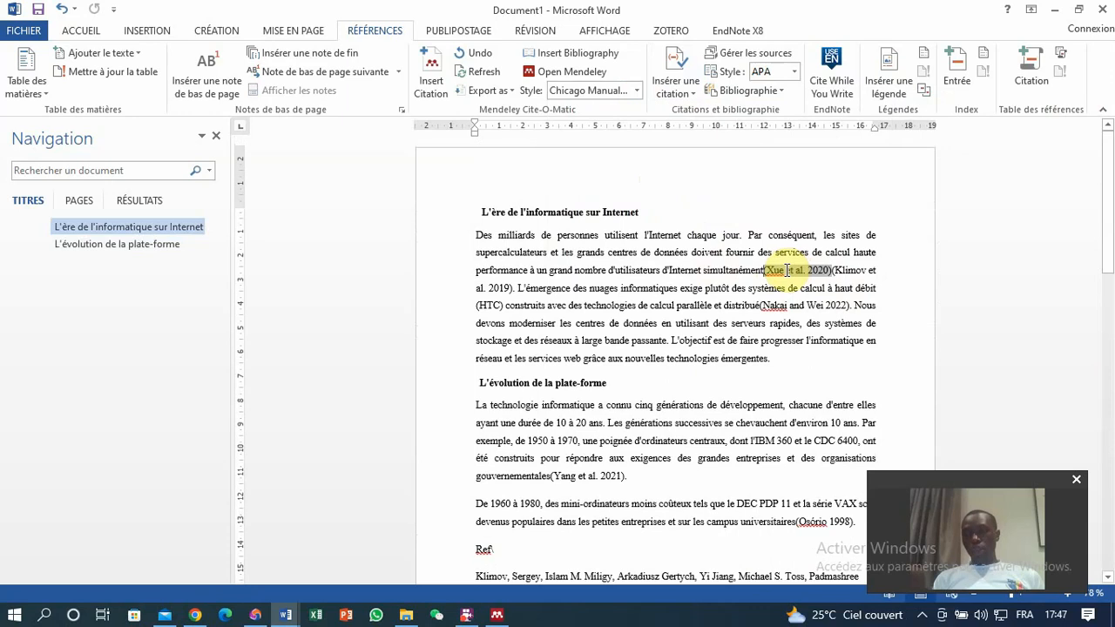
click(637, 92)
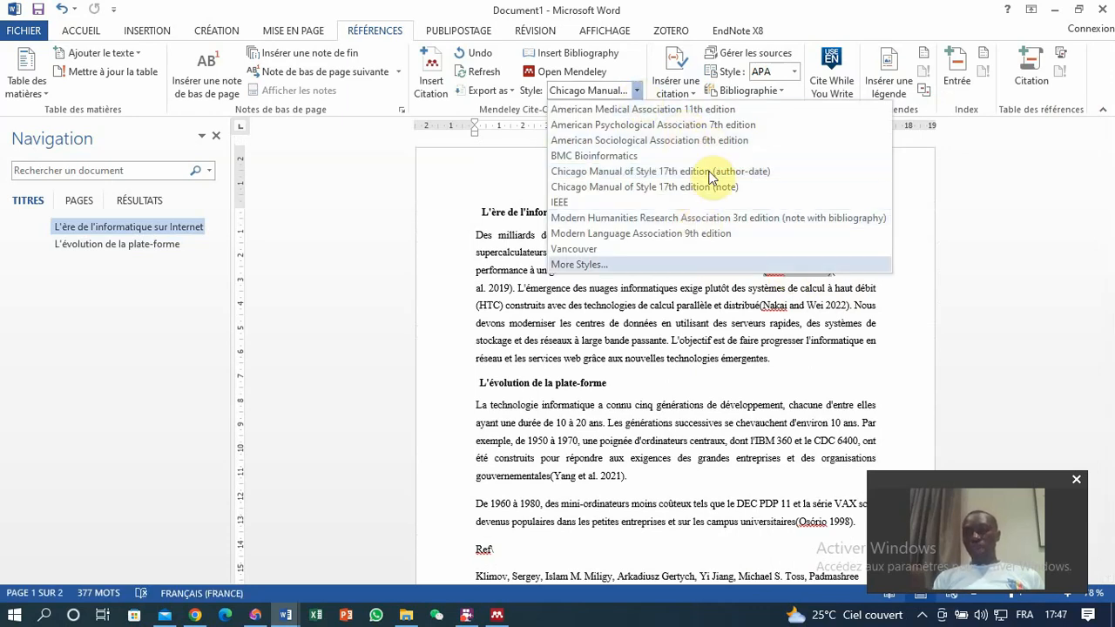
click(736, 329)
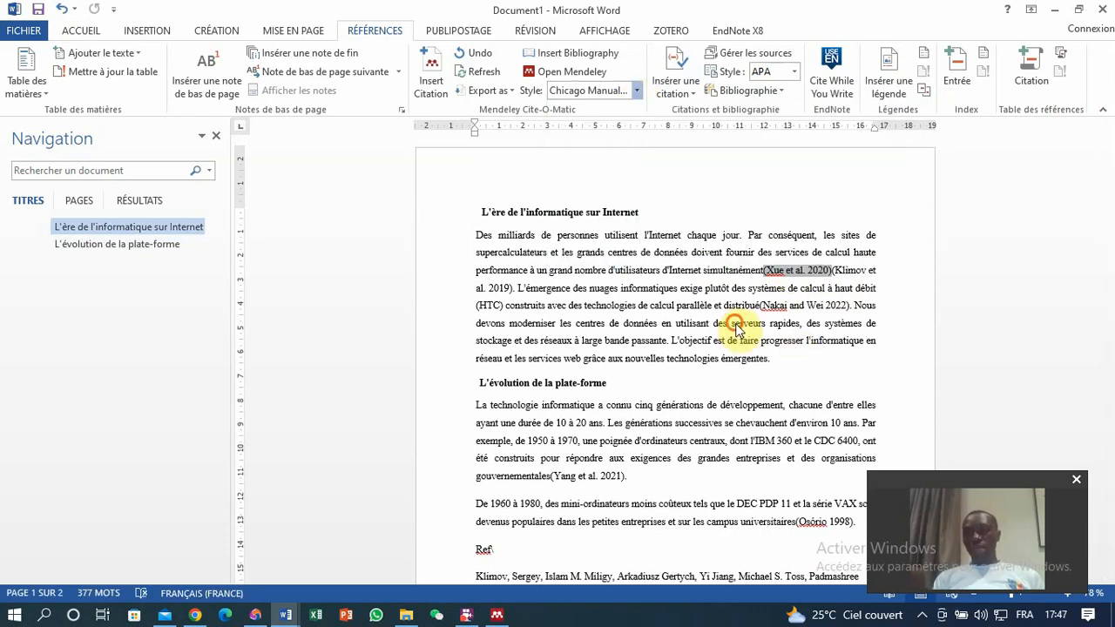
click(636, 92)
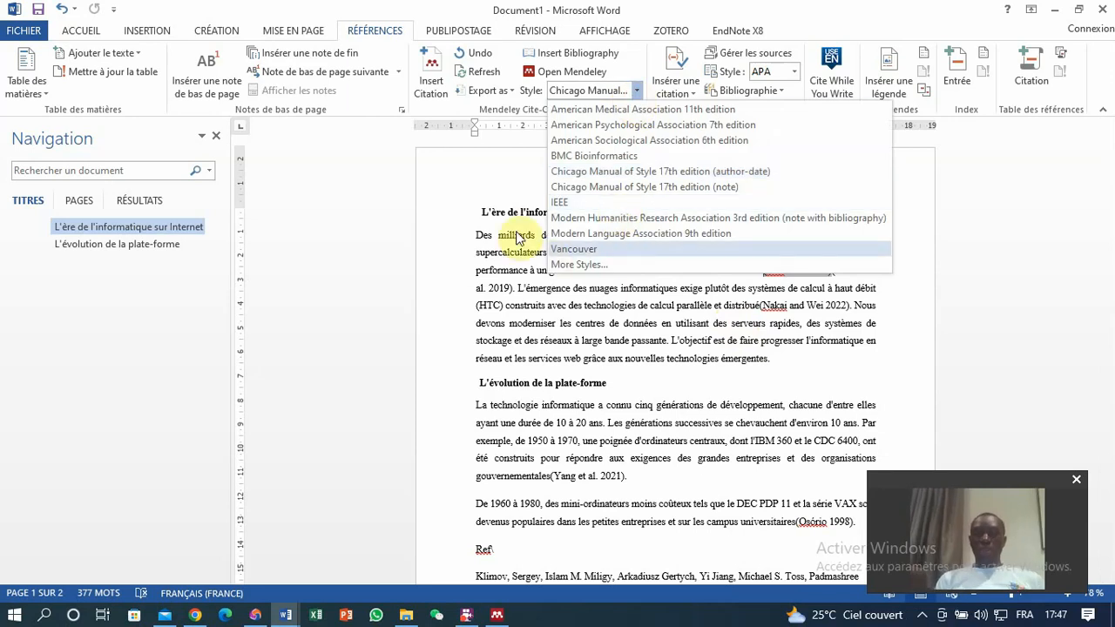
click(477, 614)
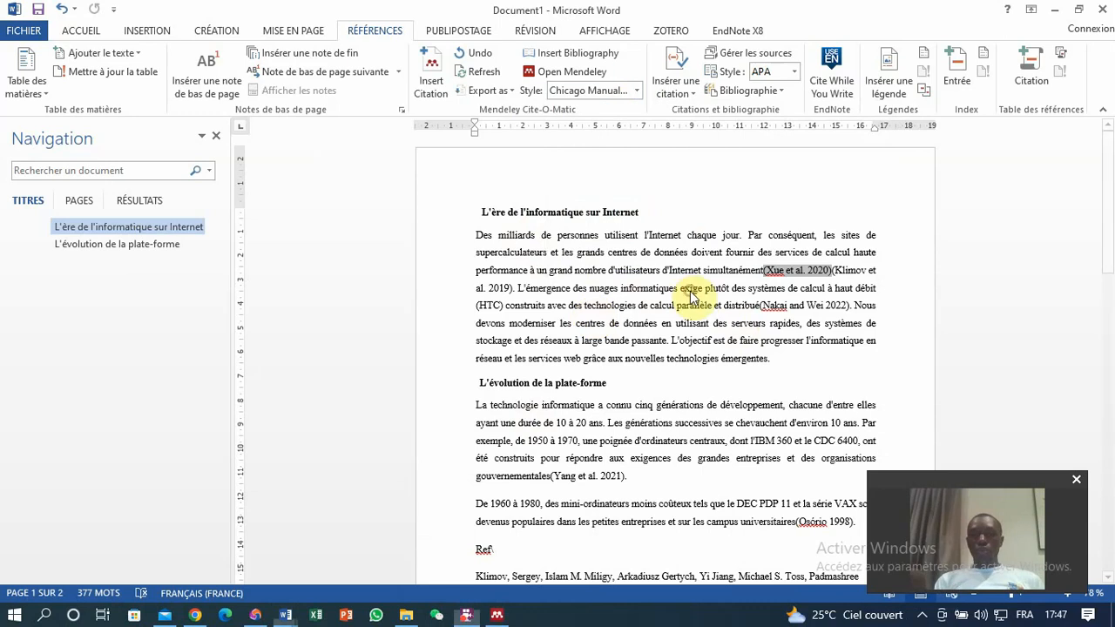
Open the citation styles dialog from the style list and search the downloadable styles for BMC.
click(636, 90)
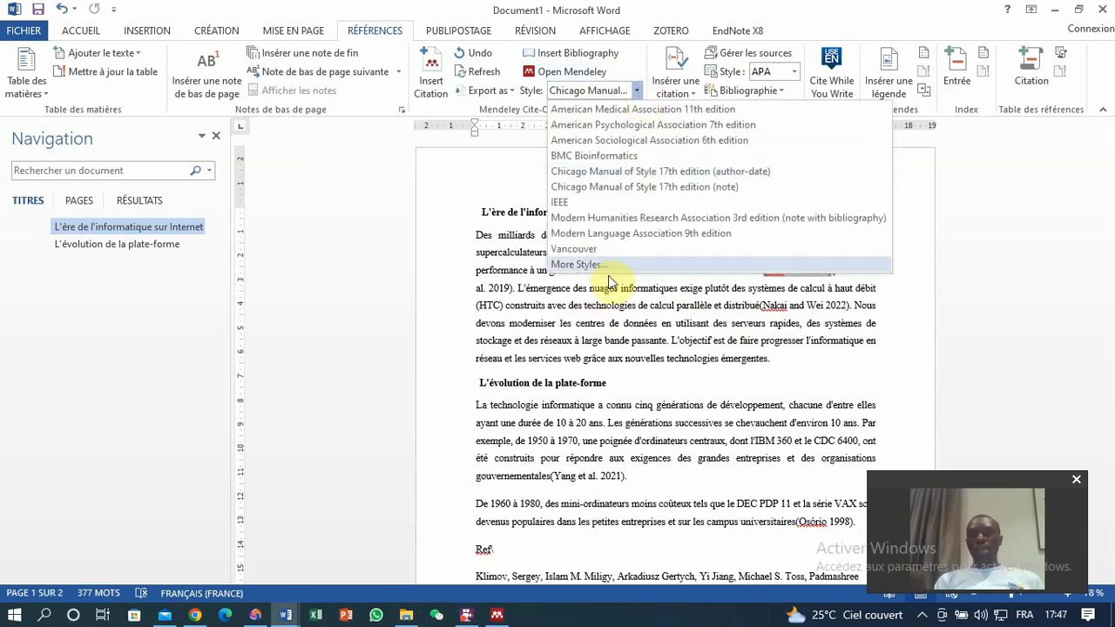
click(583, 264)
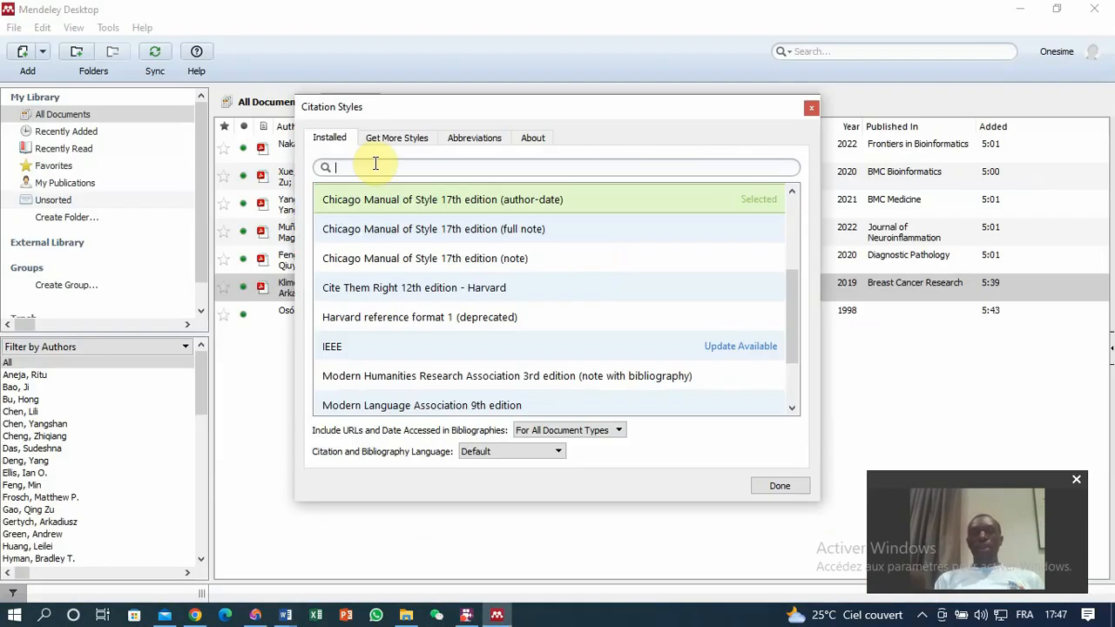
click(387, 137)
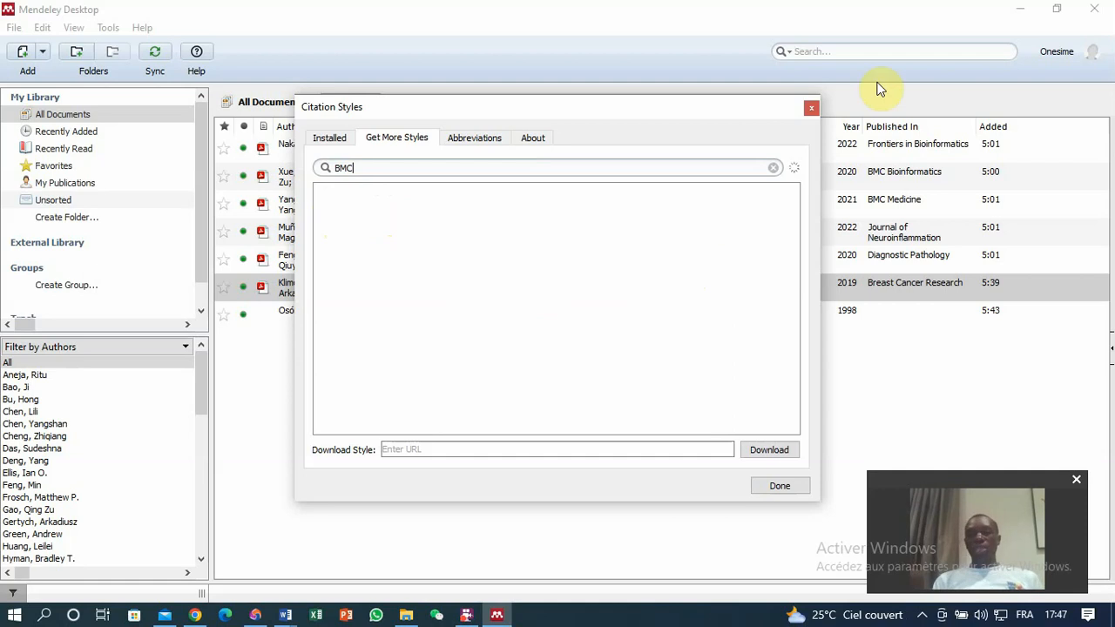
click(466, 615)
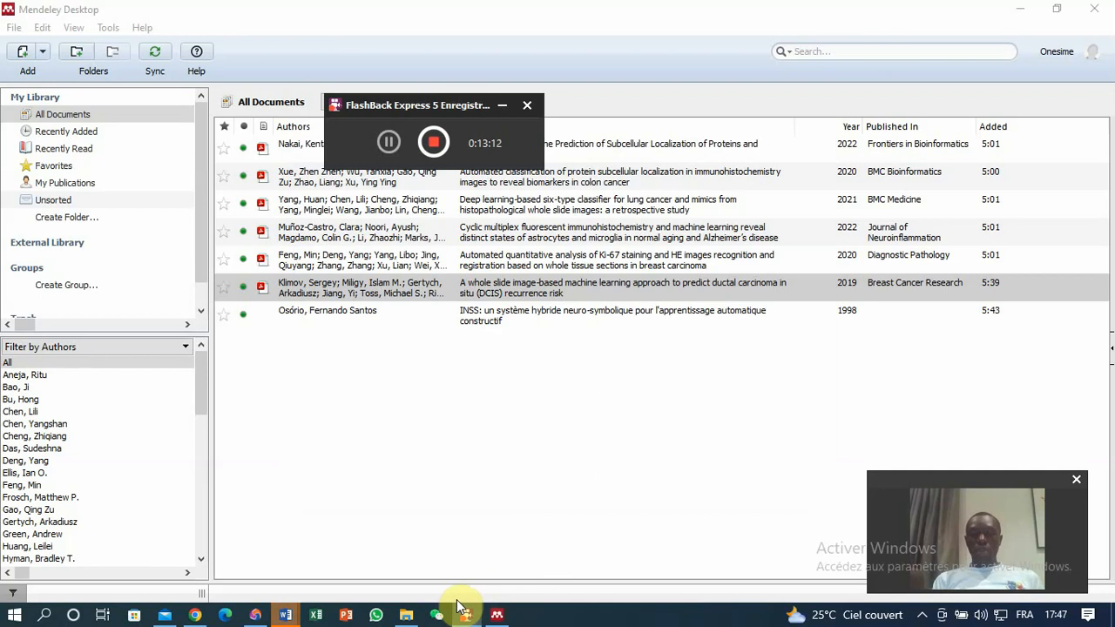
mouse_move(286, 617)
click(366, 561)
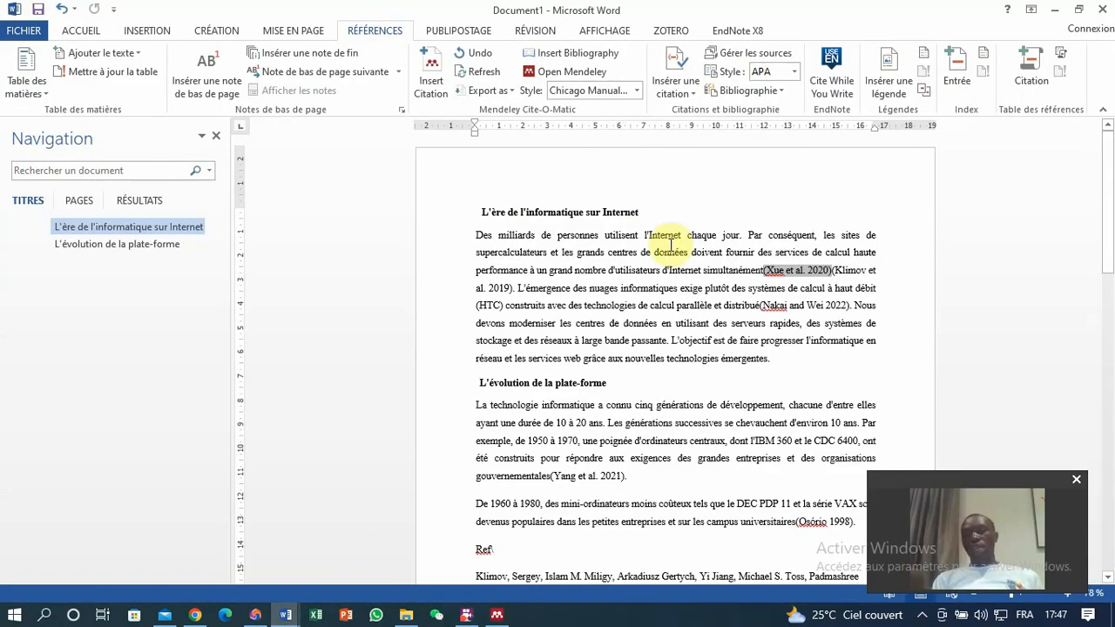
click(648, 383)
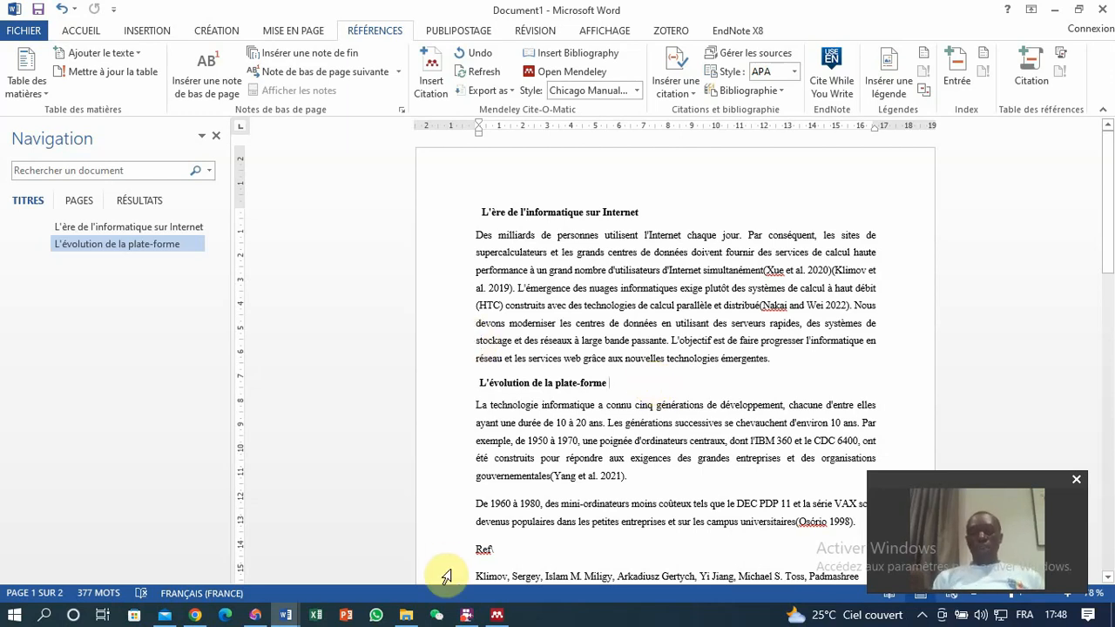
click(467, 615)
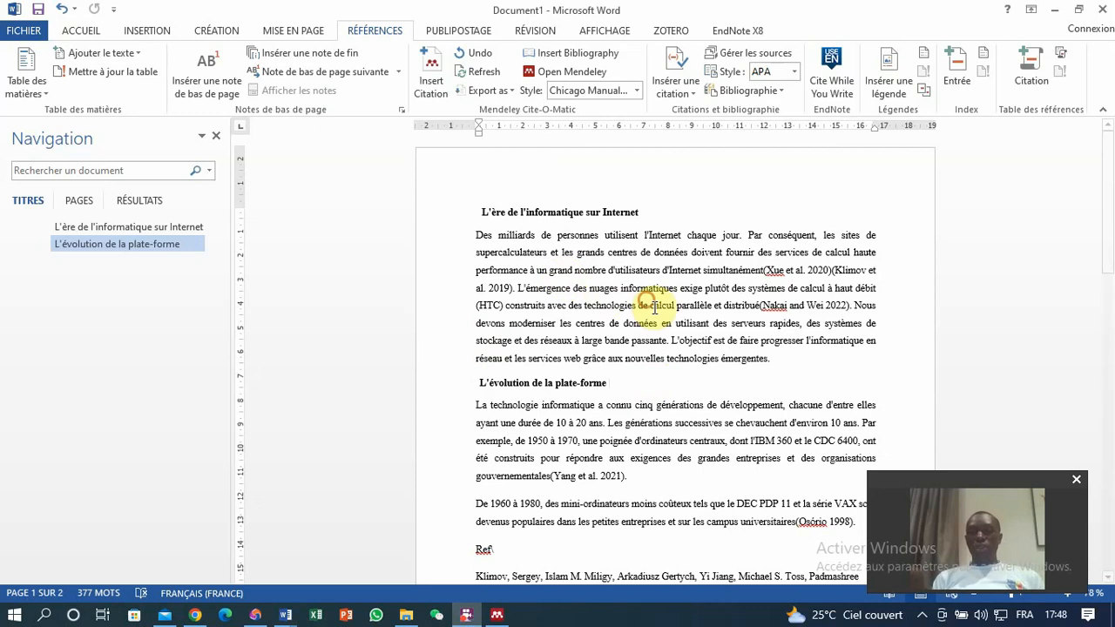